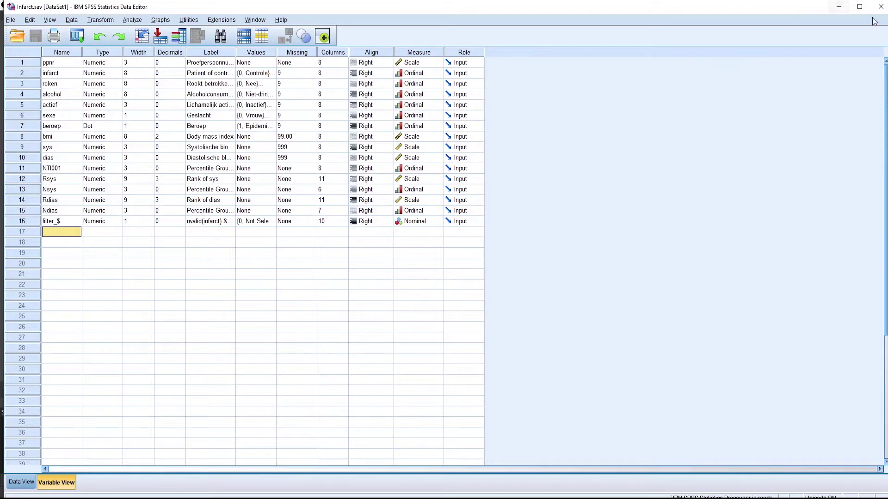
# - Run a frequency table for the variable Patient of controle? [infarct] and maximize the output window
pyautogui.click(859, 6)
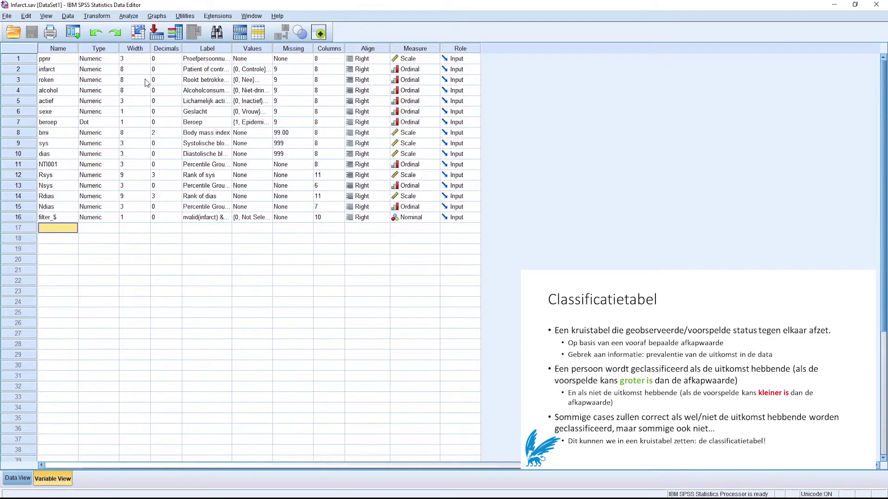
pyautogui.click(198, 146)
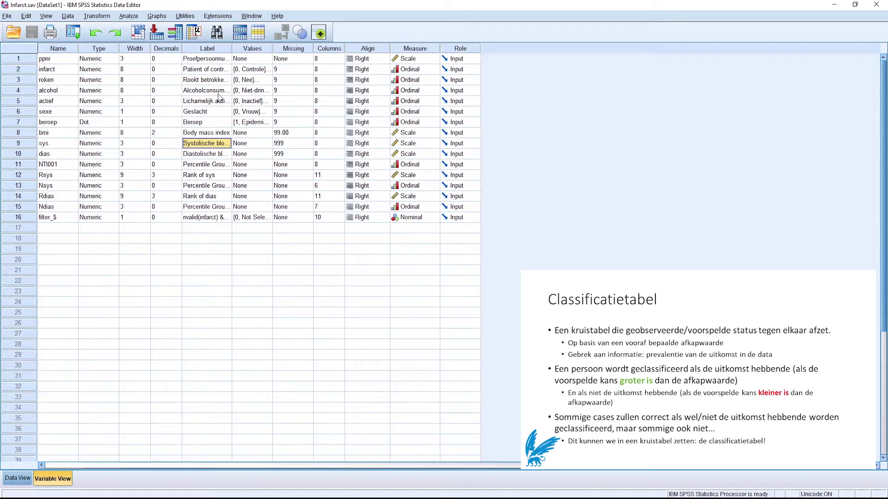
pyautogui.click(128, 16)
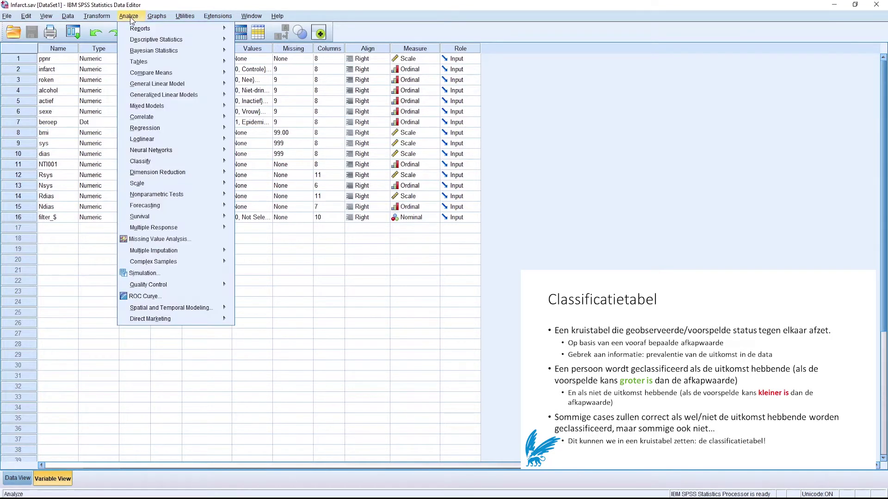
pyautogui.moveTo(150, 41)
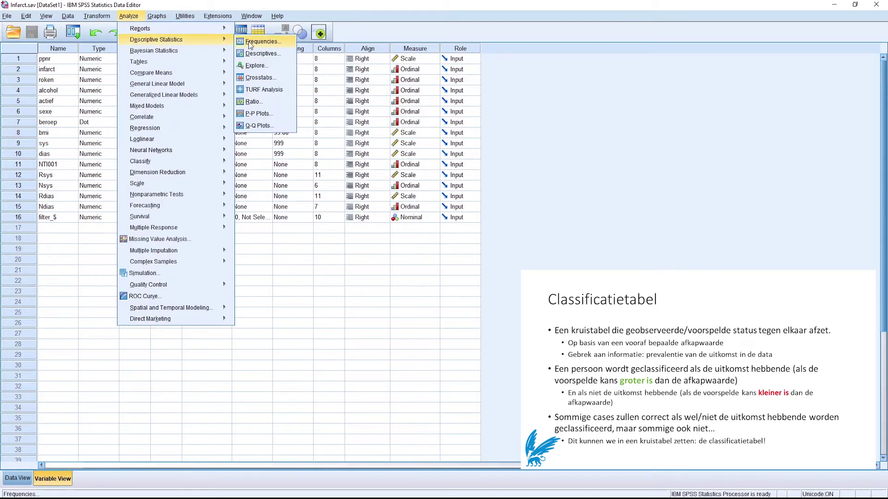
pyautogui.click(262, 41)
pyautogui.click(136, 158)
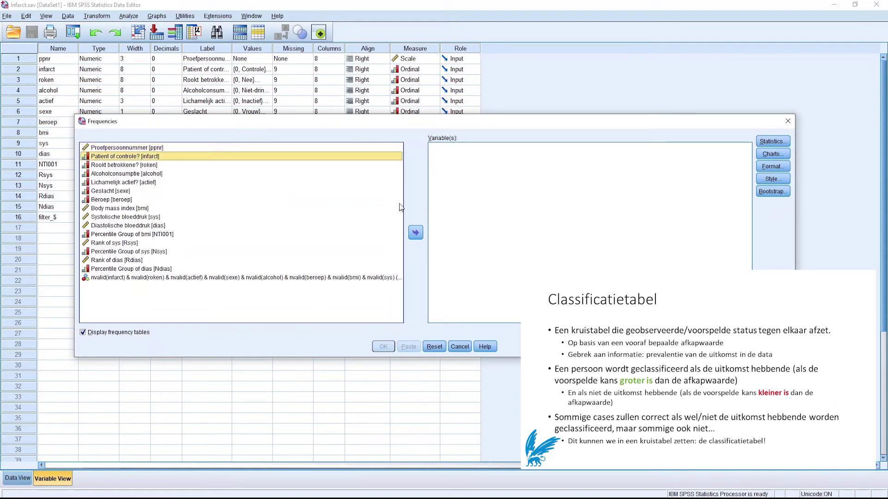
pyautogui.click(416, 234)
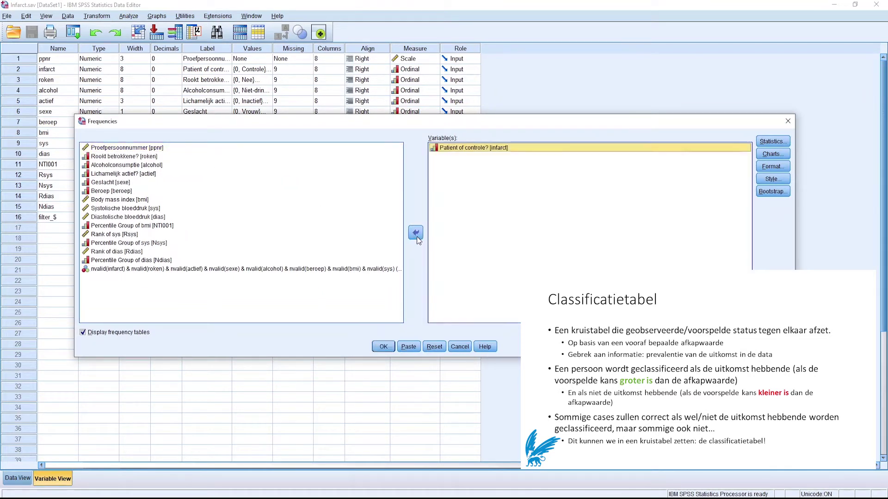
pyautogui.click(383, 347)
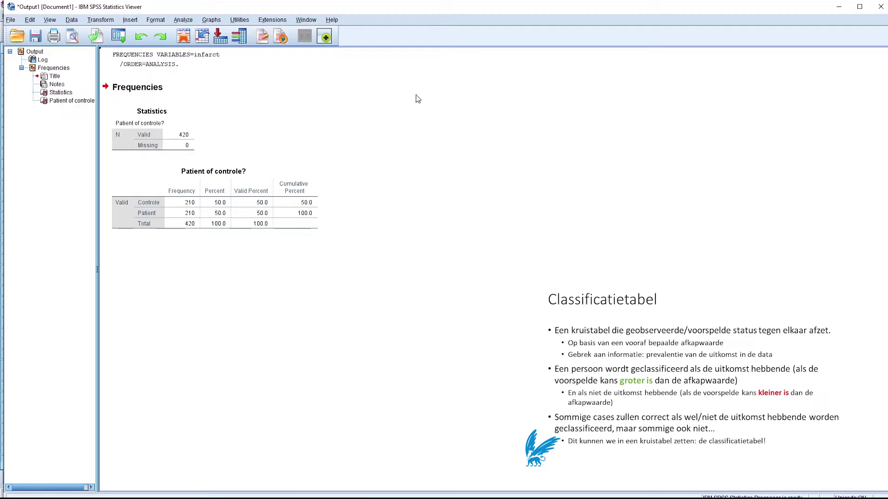
pyautogui.doubleClick(380, 8)
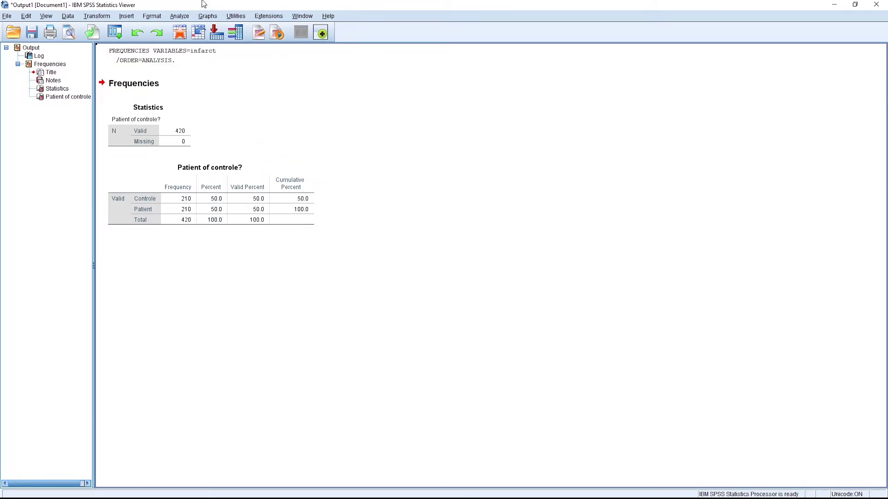
# - Start a binary logistic regression with Patient of controle? [infarct] as the dependent variable
pyautogui.click(179, 18)
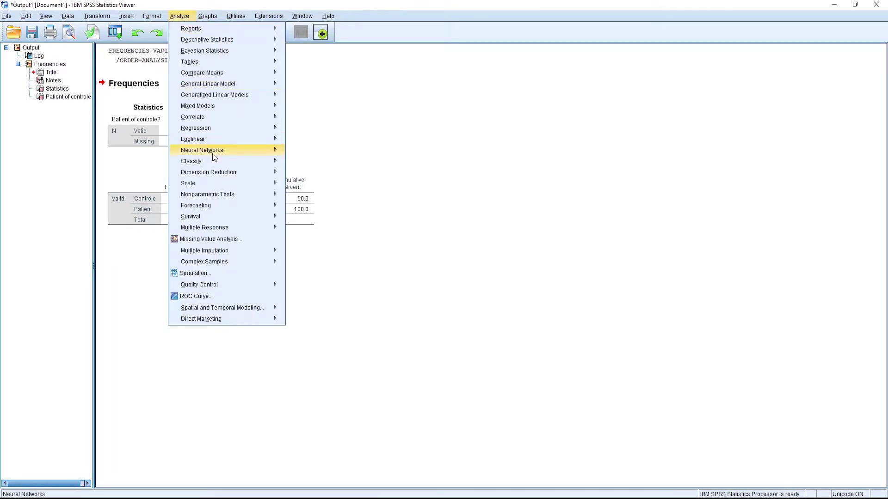
pyautogui.moveTo(219, 131)
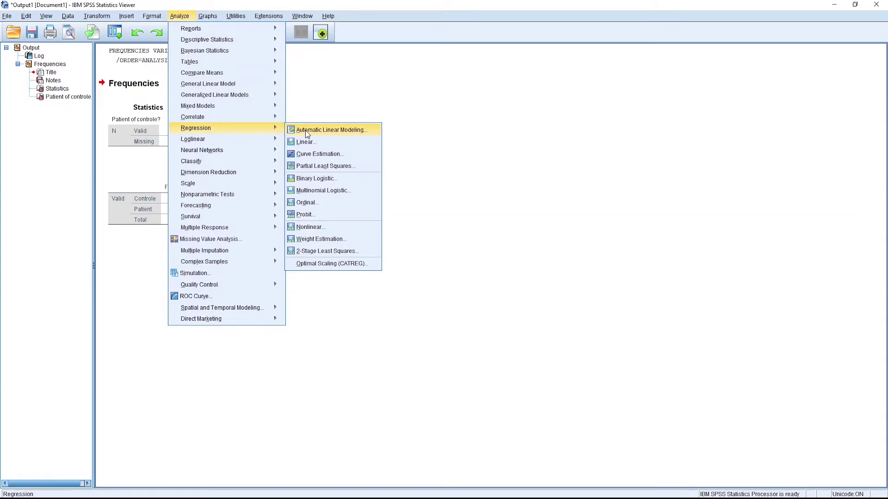
pyautogui.click(310, 181)
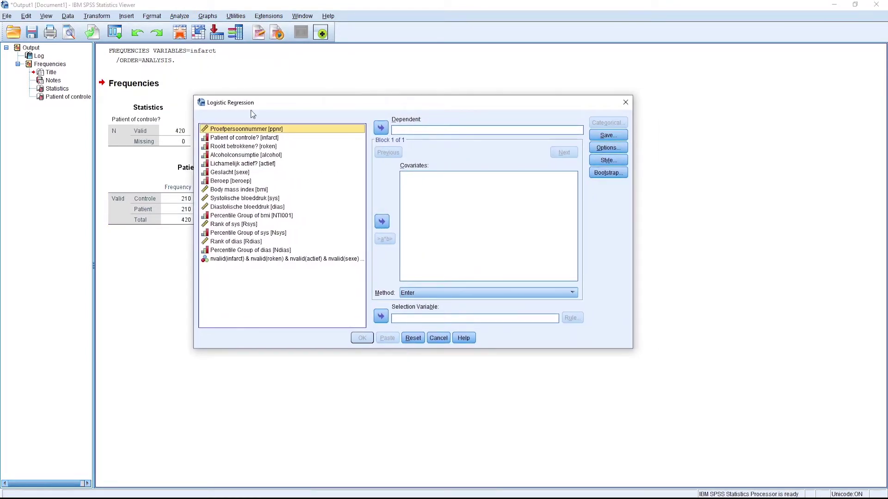
pyautogui.click(249, 138)
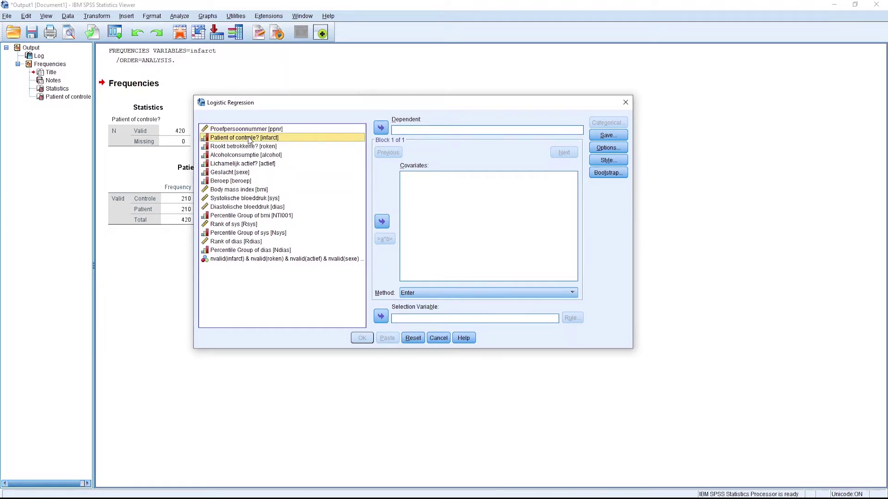
pyautogui.click(381, 129)
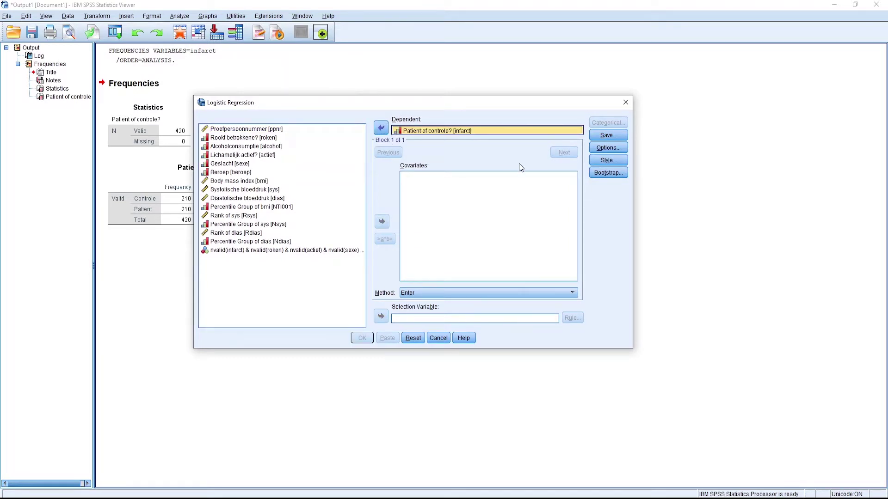
# - Add roken, alcohol, actief, sexe, beroep, dias and NTI001 as covariates of the logistic regression
pyautogui.click(245, 138)
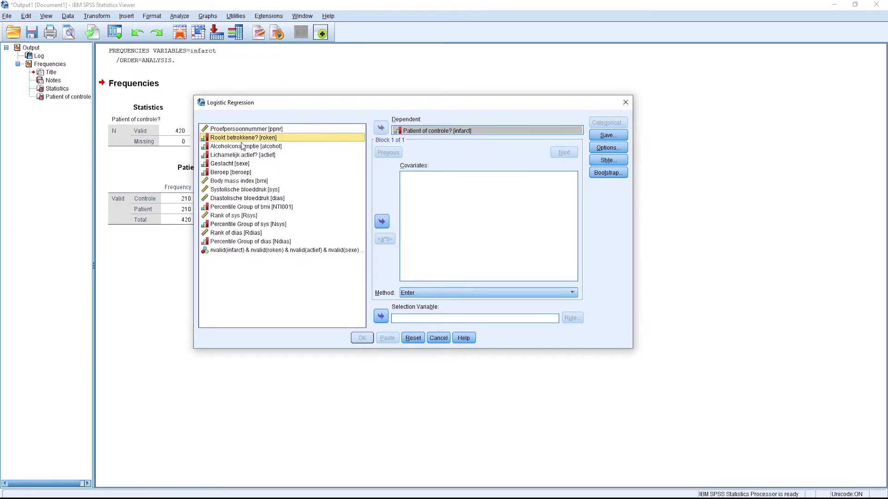
pyautogui.keyDown('shift'); pyautogui.click(235, 175); pyautogui.keyUp('shift')
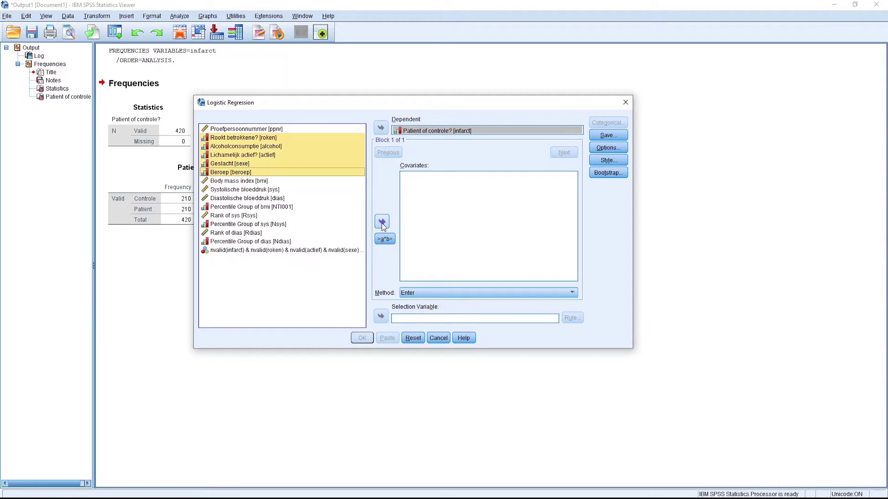
pyautogui.click(382, 223)
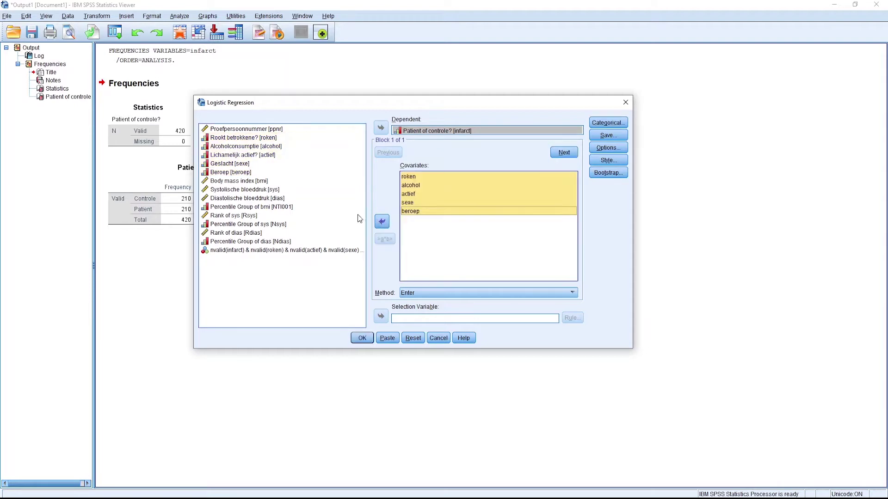
pyautogui.click(239, 191)
pyautogui.click(248, 198)
pyautogui.click(382, 222)
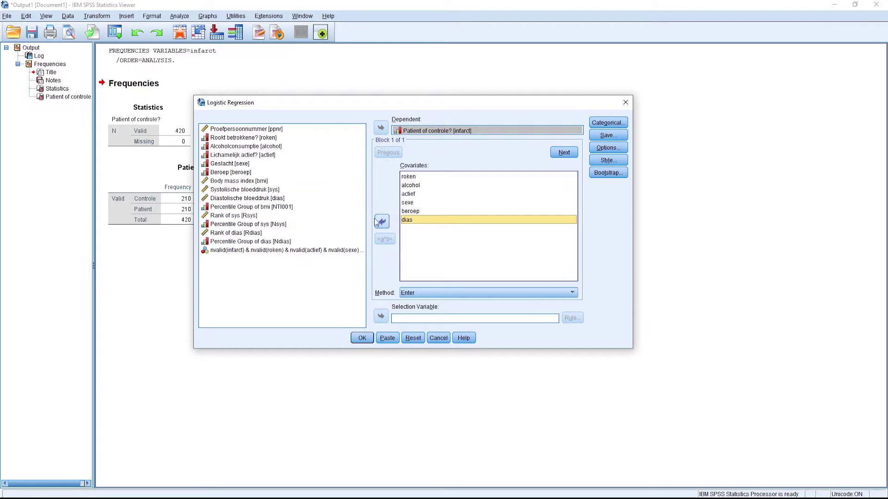
pyautogui.click(262, 207)
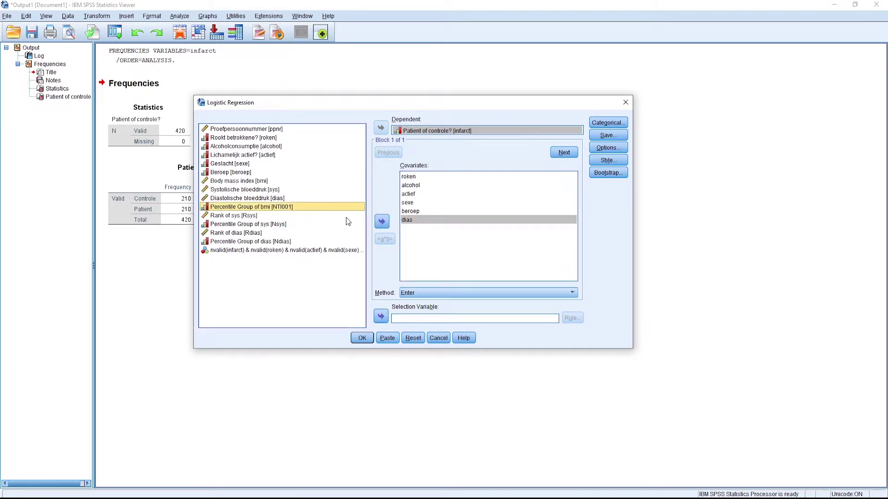
pyautogui.click(382, 223)
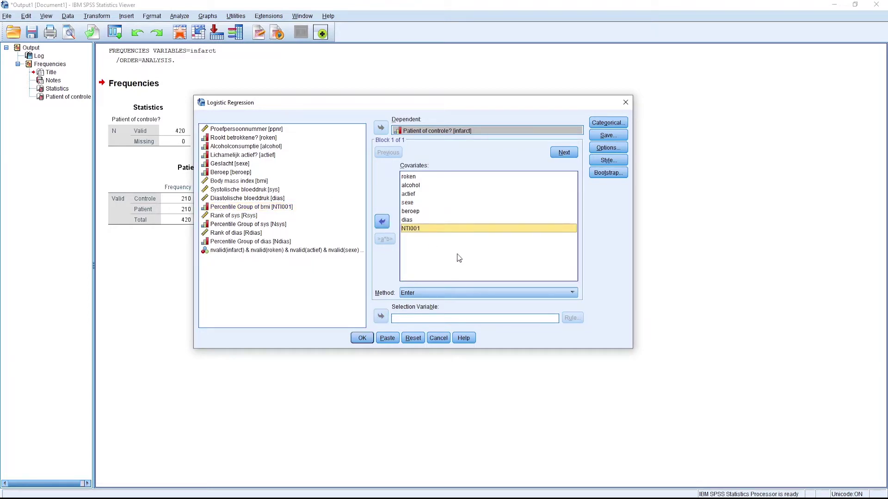
# - Define alcohol, beroep and NTI001 as categorical covariates
pyautogui.click(608, 123)
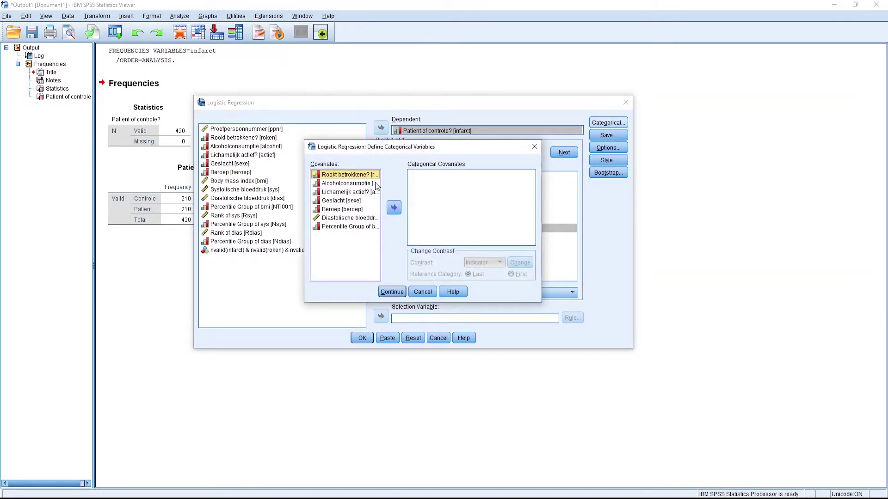
pyautogui.click(348, 183)
pyautogui.click(393, 208)
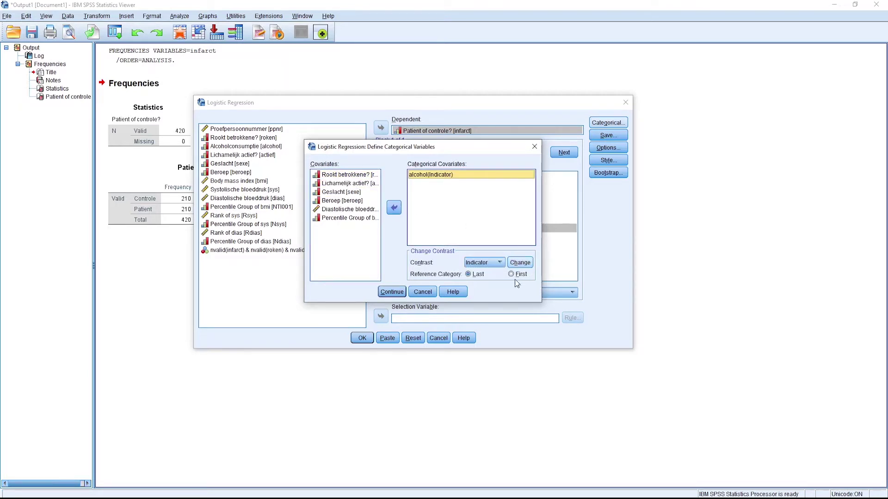
pyautogui.click(343, 201)
pyautogui.click(393, 207)
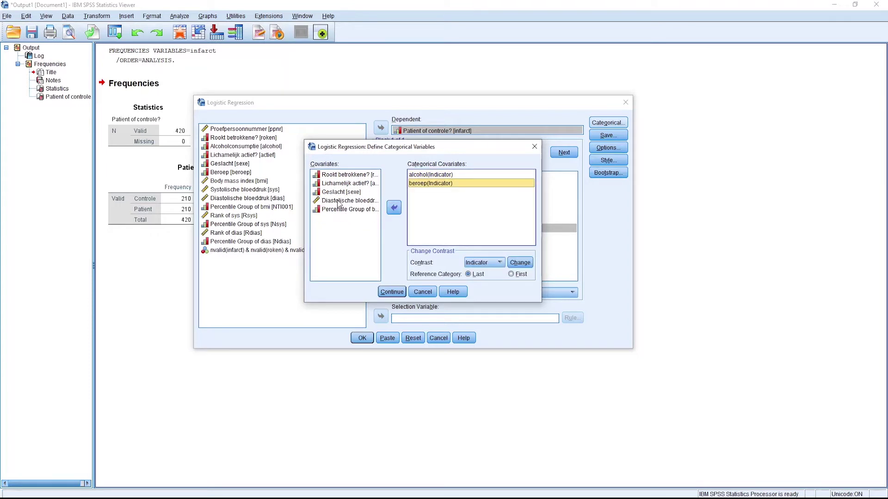
pyautogui.click(342, 210)
pyautogui.click(394, 208)
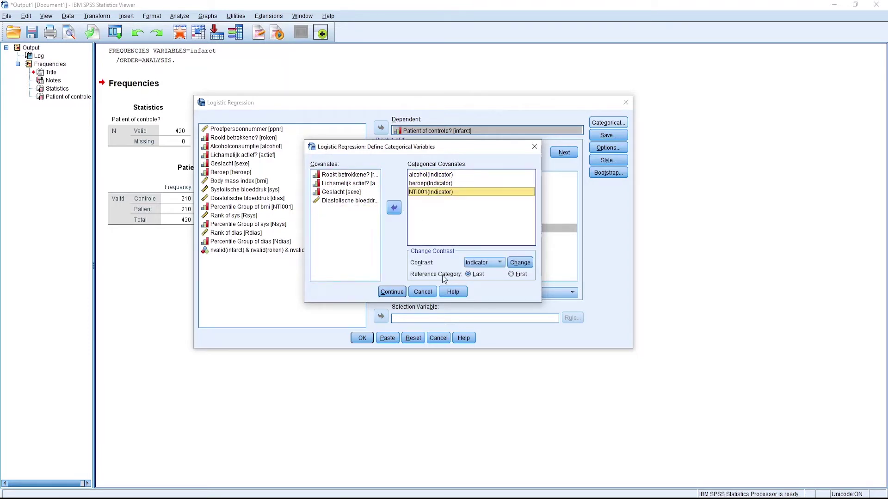
# - Change the reference category to First for alcohol, beroep and NTI001, keeping the Indicator contrast
pyautogui.click(452, 175)
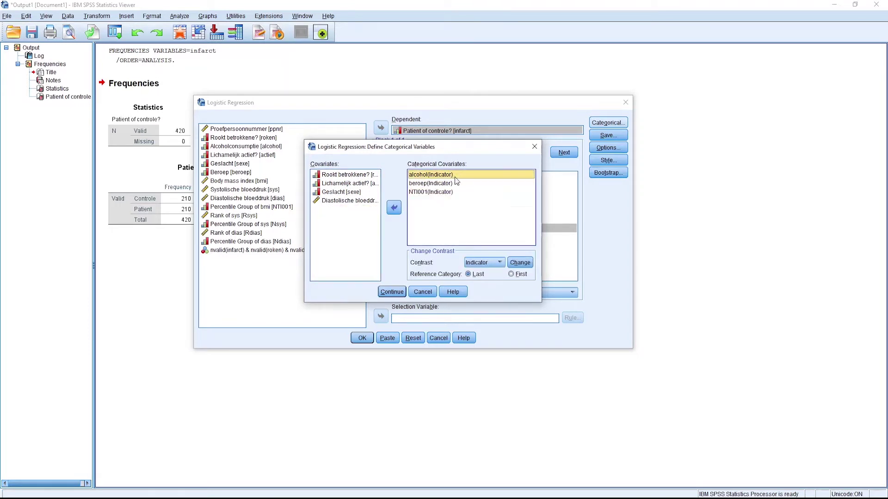
pyautogui.click(521, 275)
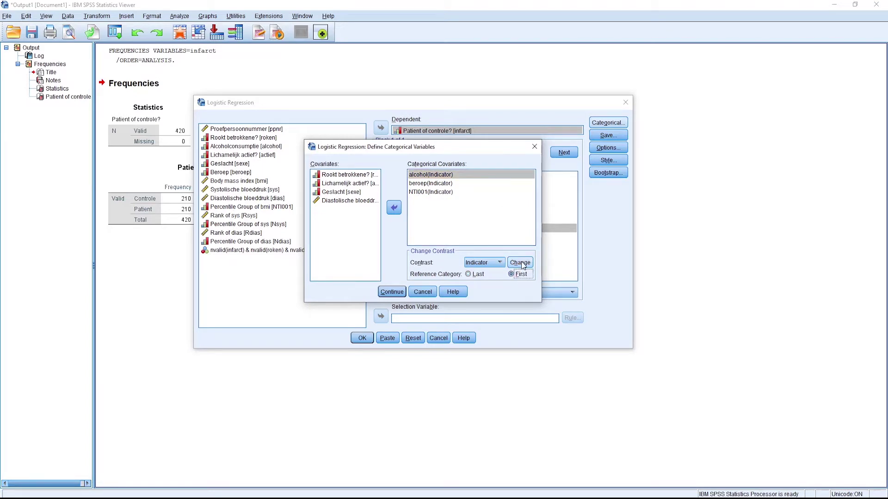
pyautogui.click(519, 263)
pyautogui.click(446, 183)
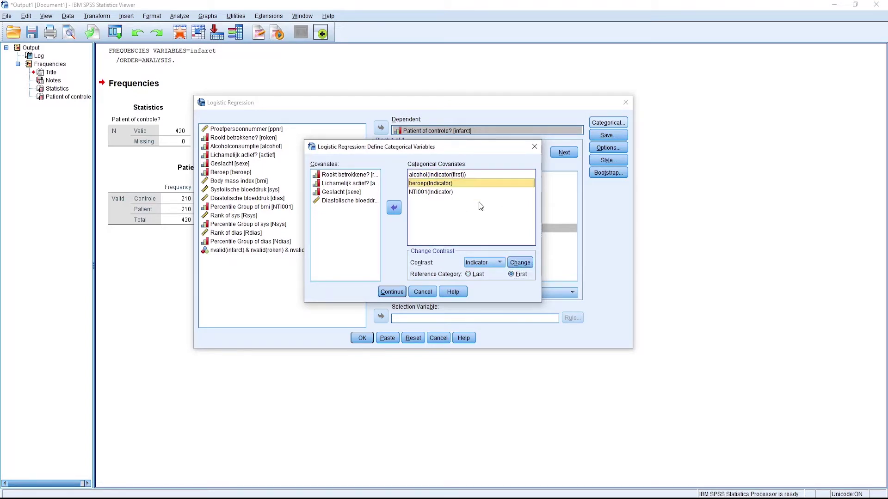
pyautogui.click(520, 262)
pyautogui.click(476, 217)
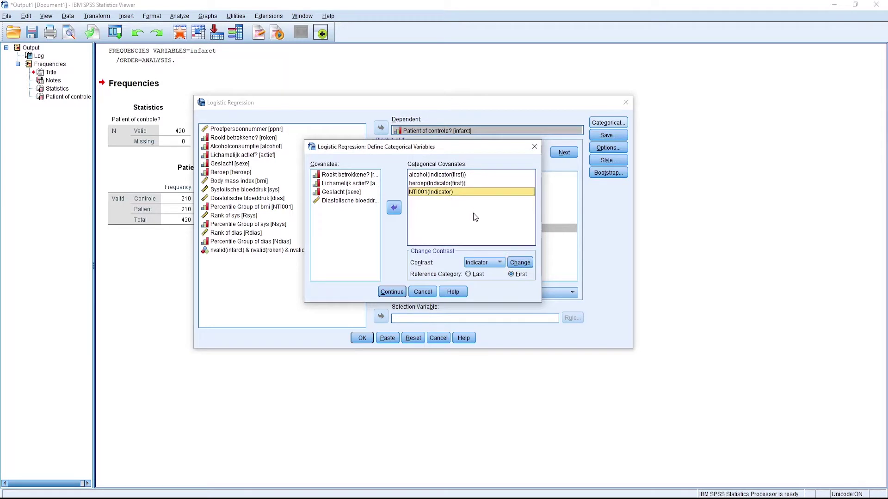
pyautogui.click(519, 263)
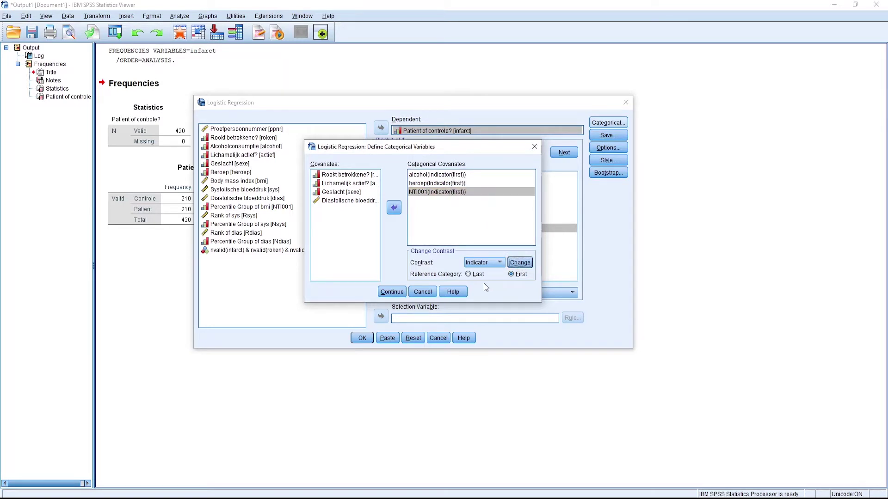
pyautogui.click(392, 293)
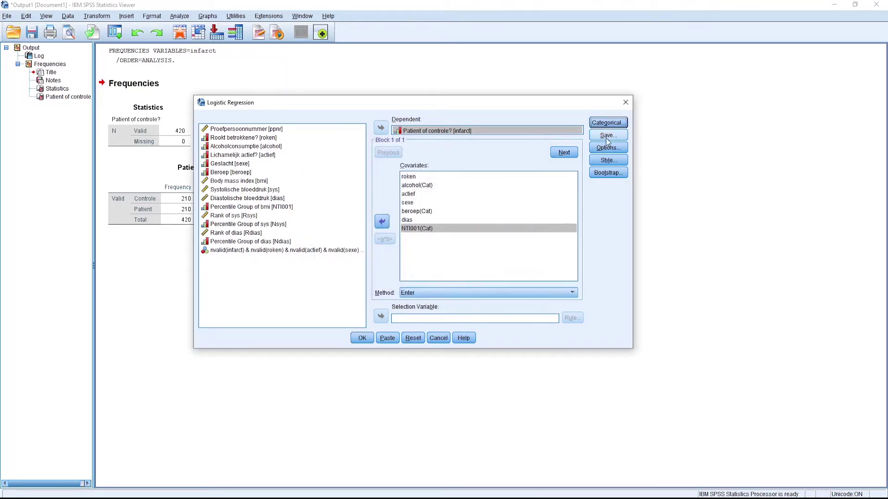
# - Set the regression method to Backward: LR and request the 95% CI for exp(B)
pyautogui.click(429, 292)
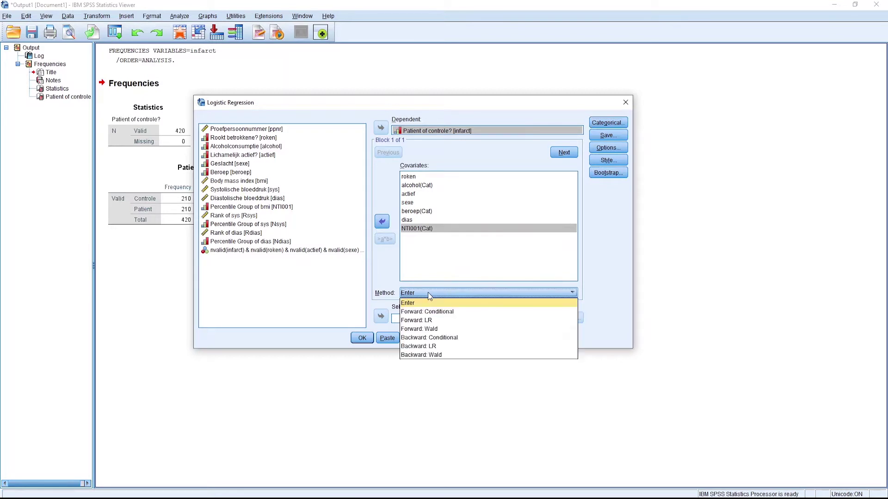
pyautogui.click(431, 347)
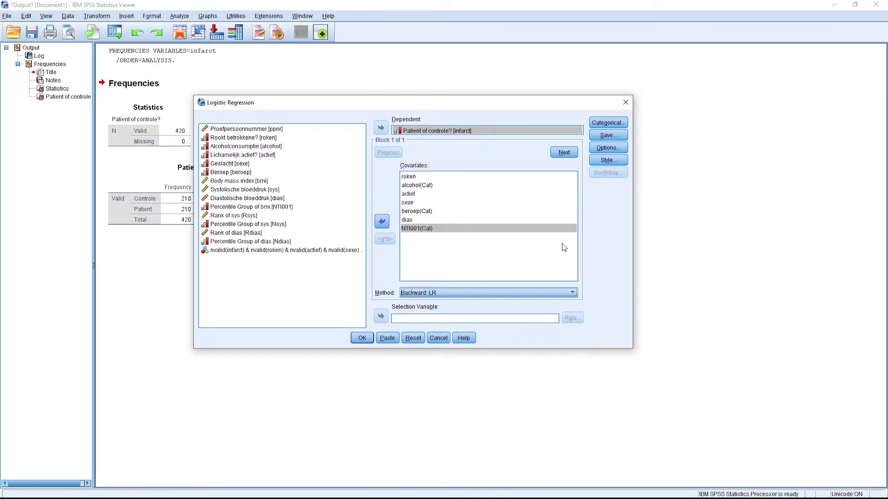
pyautogui.click(609, 148)
pyautogui.moveTo(432, 99); pyautogui.dragTo(409, 105)
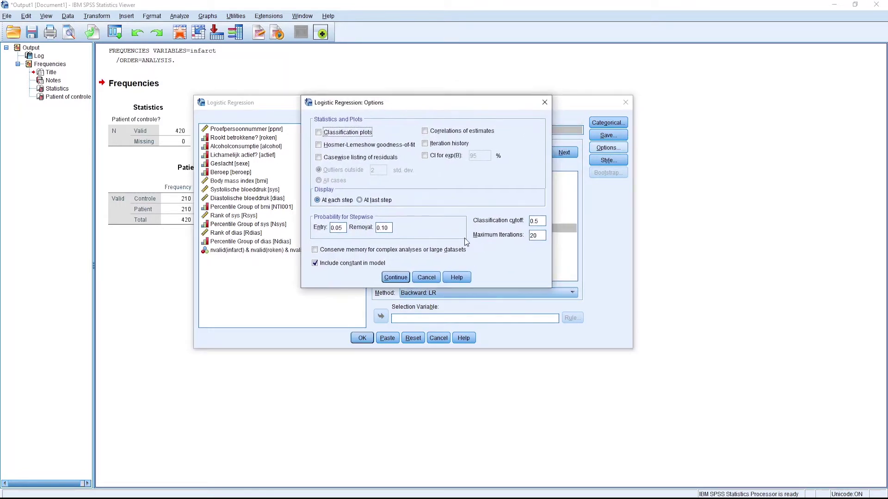
pyautogui.click(425, 155)
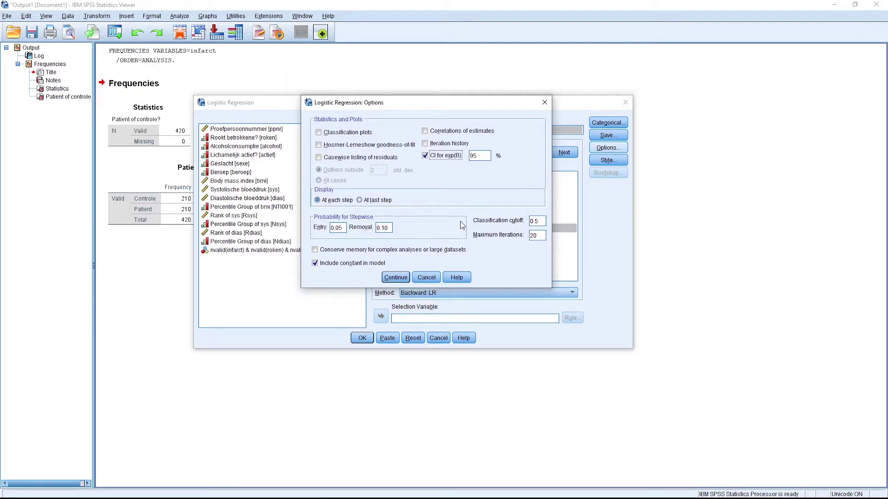
# - Set the stepwise probabilities to 0.045 for entry and 0.05 for removal, and run the logistic regression
pyautogui.click(346, 229)
pyautogui.press('BackSpace')
pyautogui.write('45')
pyautogui.click(390, 230)
pyautogui.press('BackSpace')
pyautogui.press('BackSpace')
pyautogui.write('05')
pyautogui.click(544, 221)
pyautogui.click(396, 278)
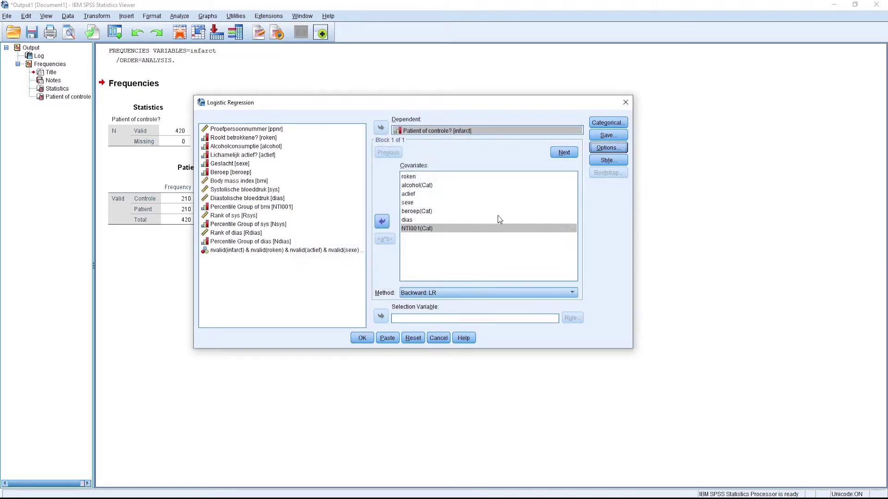
pyautogui.click(363, 339)
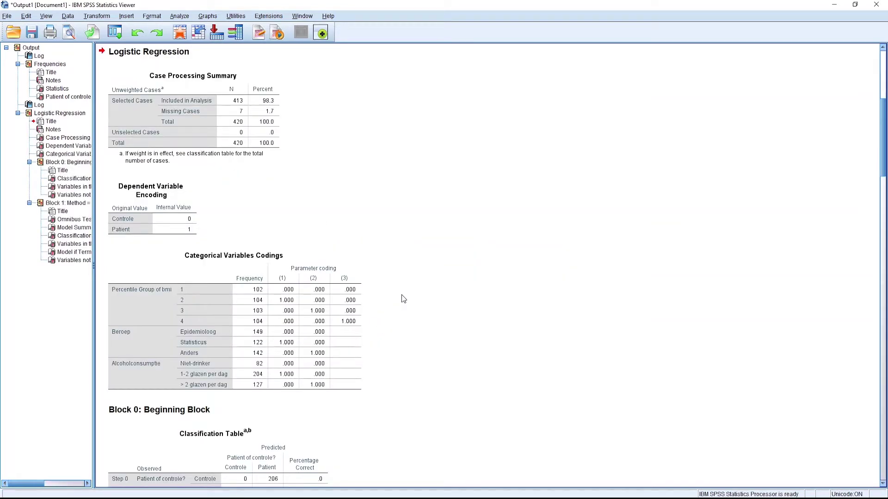
# - Review the logistic regression output from the case processing summary through the Variables in the Equation table
pyautogui.scroll(-5, 455, 257)
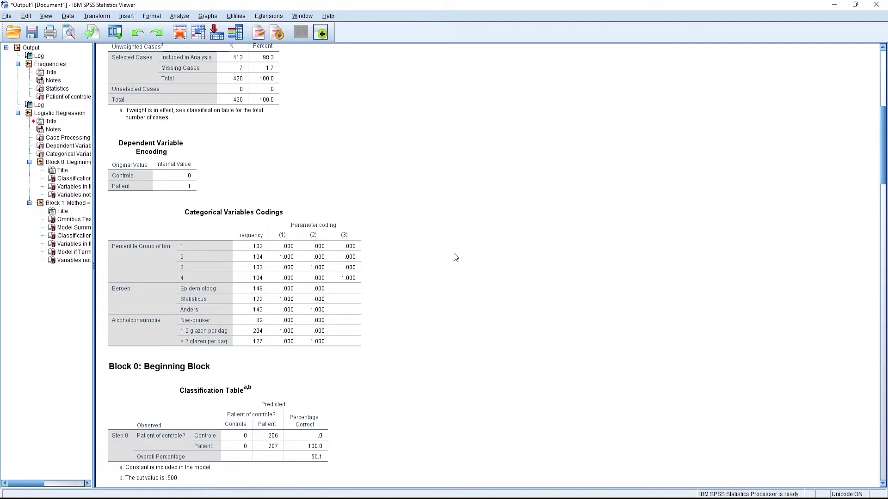
pyautogui.scroll(-6, 455, 257)
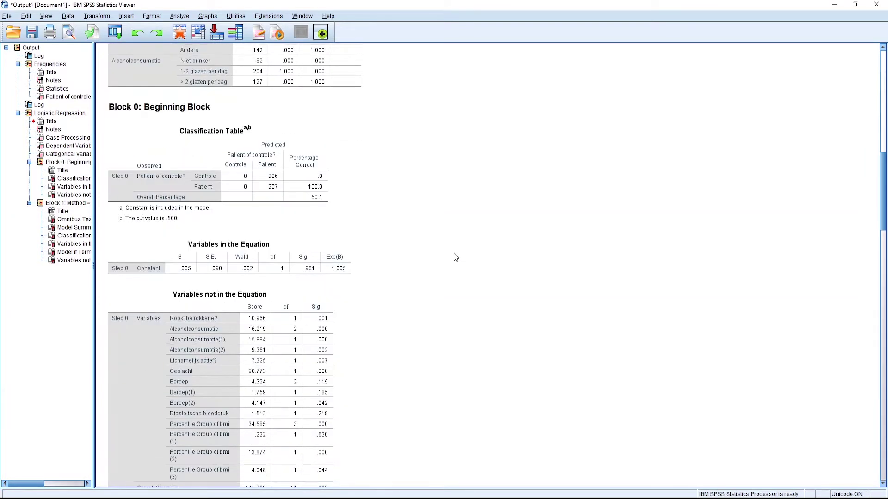
pyautogui.scroll(-6, 390, 263)
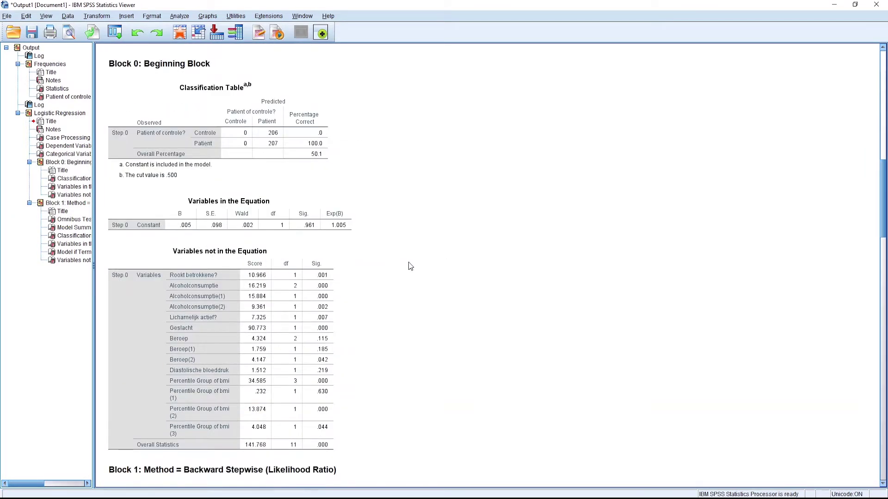
pyautogui.scroll(-19, 421, 255)
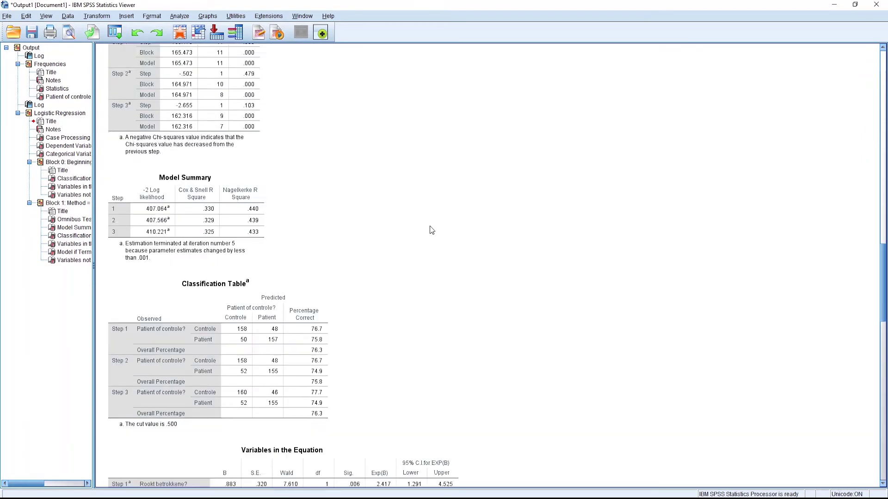
pyautogui.scroll(-20, 434, 227)
pyautogui.scroll(11, 439, 222)
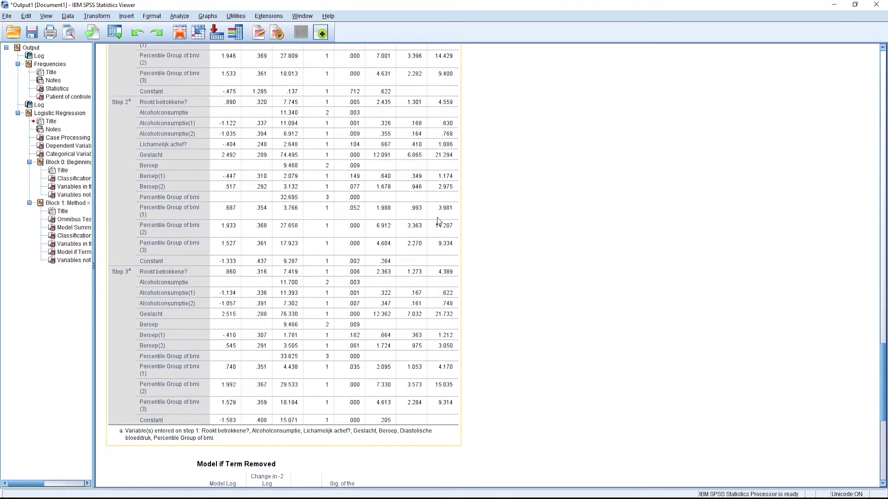
pyautogui.scroll(5, 438, 221)
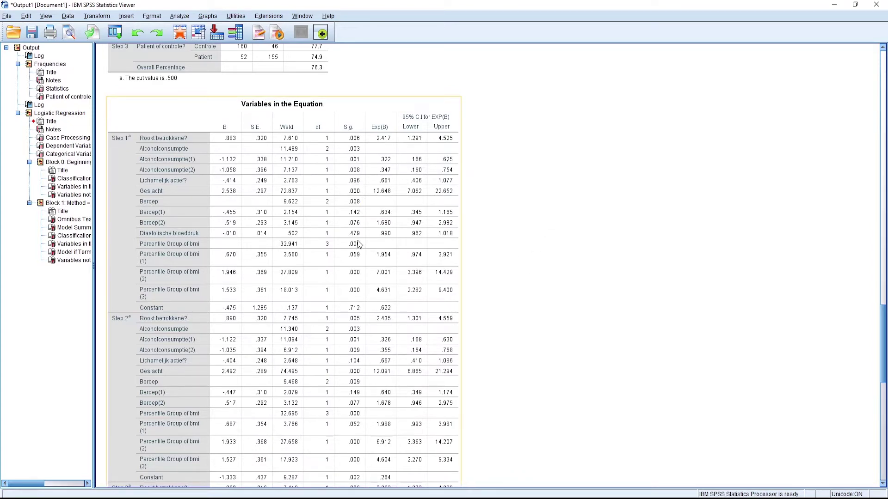
# - Examine the significance values and odds ratios for steps 1 to 3 in the Variables in the Equation table
pyautogui.scroll(-5, 394, 295)
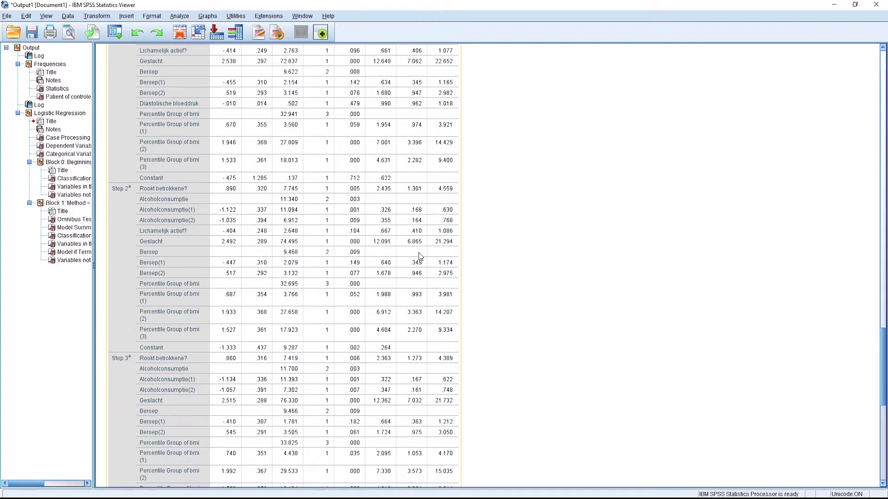
pyautogui.scroll(-2, 280, 257)
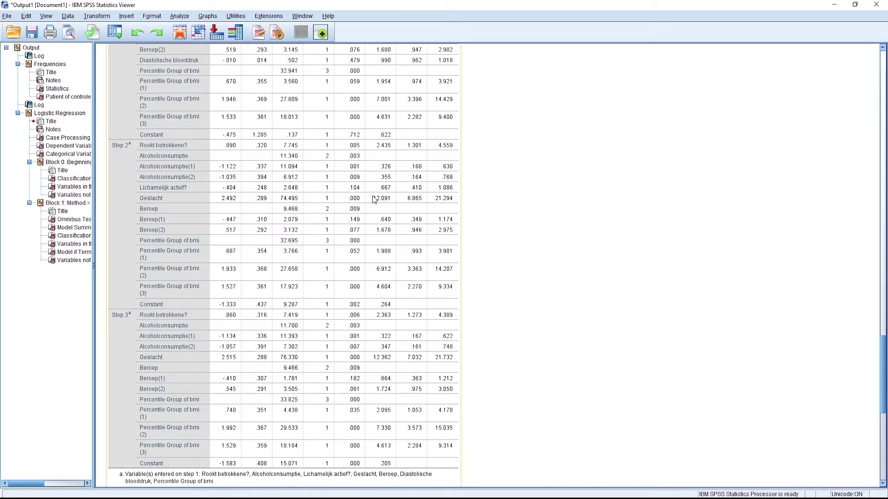
pyautogui.scroll(-2, 449, 226)
pyautogui.scroll(-2, 449, 227)
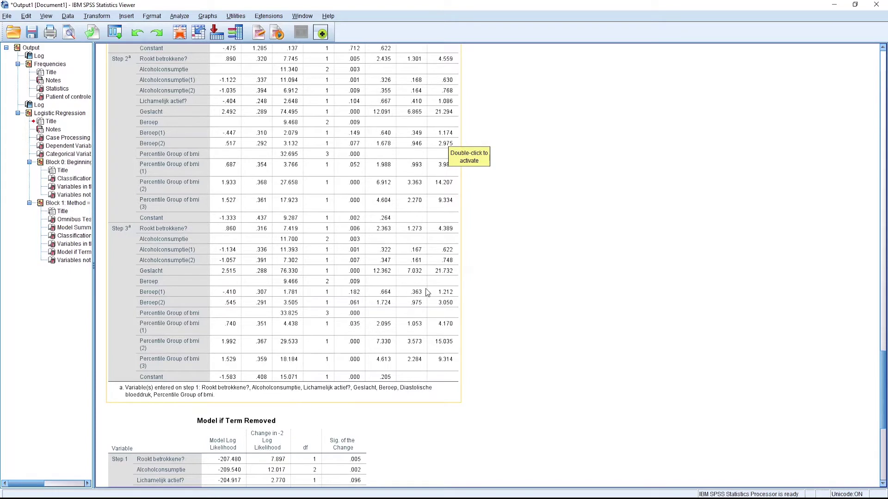
pyautogui.scroll(-2, 428, 293)
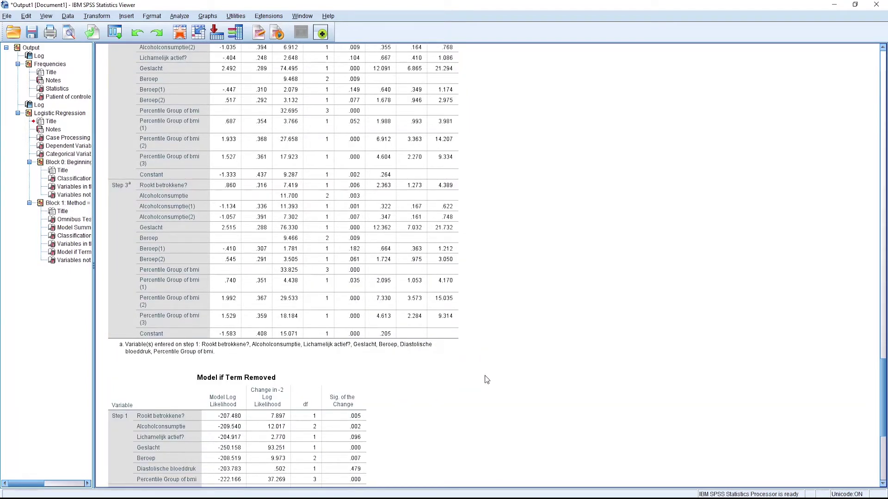
pyautogui.scroll(1, 495, 367)
pyautogui.scroll(-1, 495, 365)
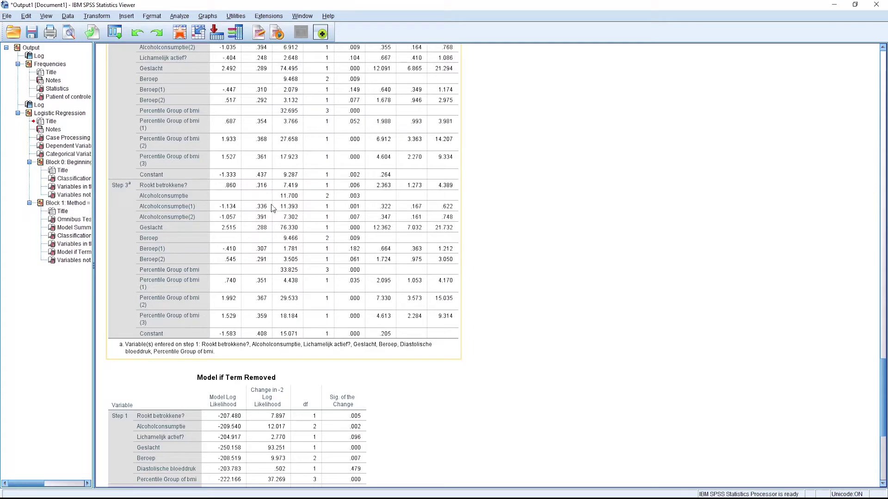
pyautogui.click(564, 217)
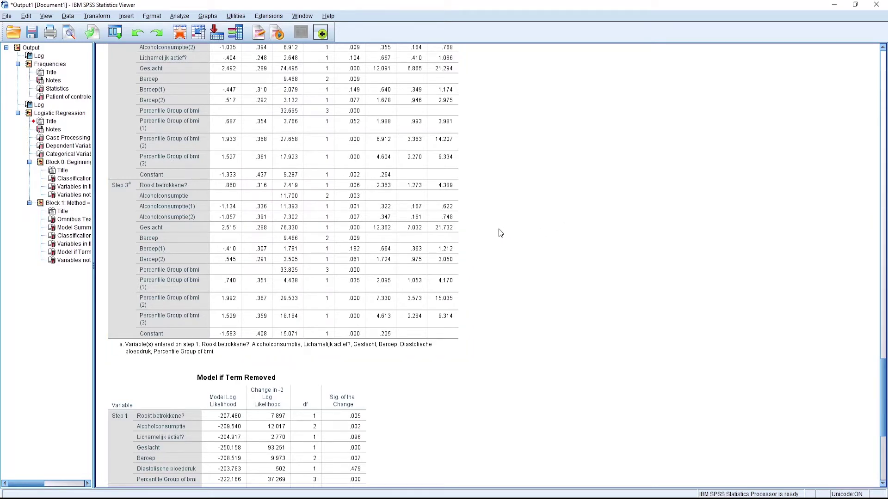
# - Examine the Block 1 classification table, comparing observed and predicted status and percentages correct for the final step
pyautogui.scroll(-3, 501, 233)
pyautogui.scroll(6, 500, 232)
pyautogui.scroll(5, 500, 232)
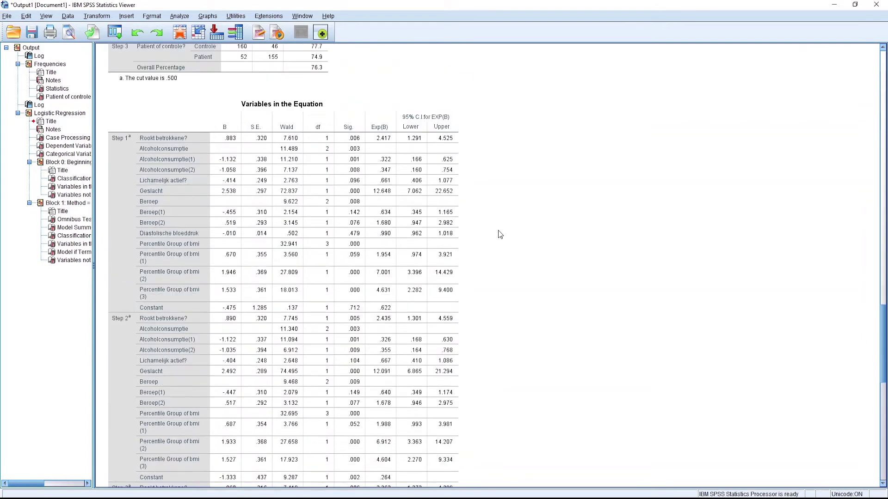
pyautogui.scroll(5, 499, 198)
pyautogui.scroll(5, 499, 199)
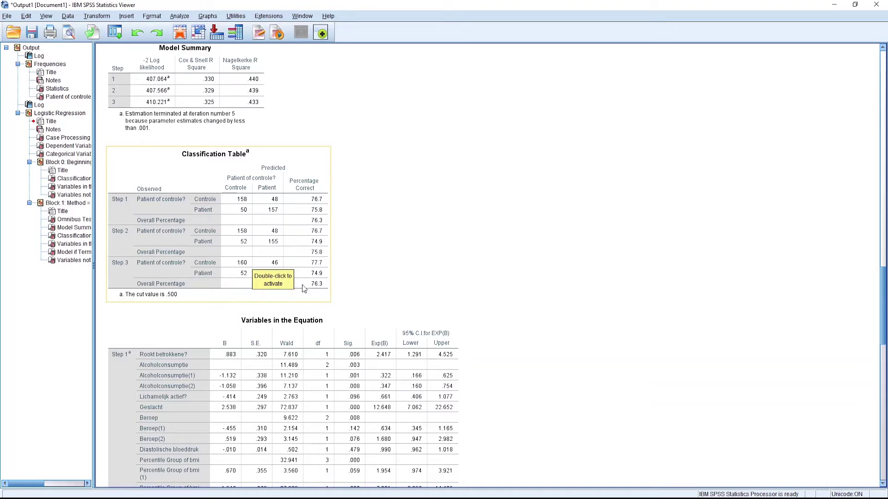
pyautogui.click(466, 279)
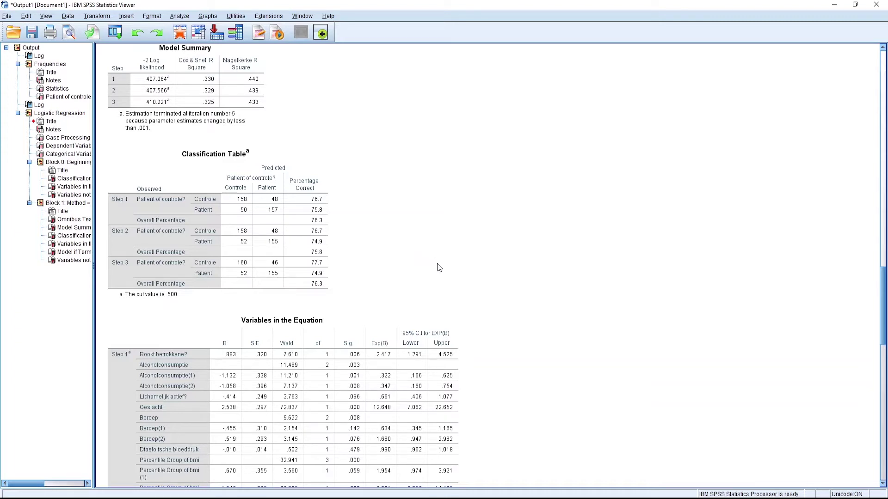
pyautogui.click(319, 267)
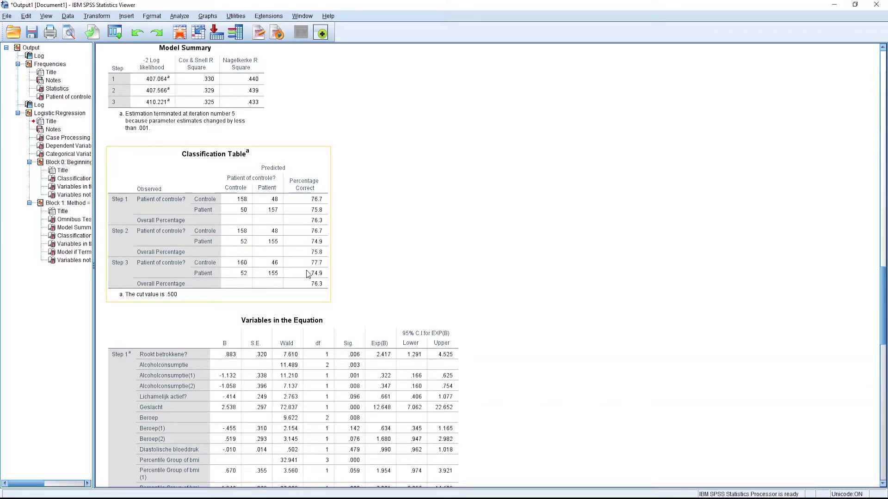
pyautogui.click(351, 261)
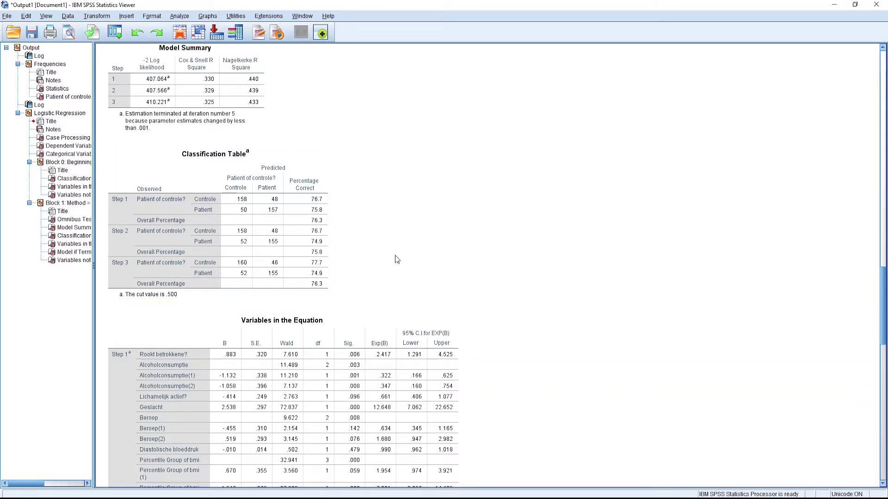
pyautogui.click(316, 266)
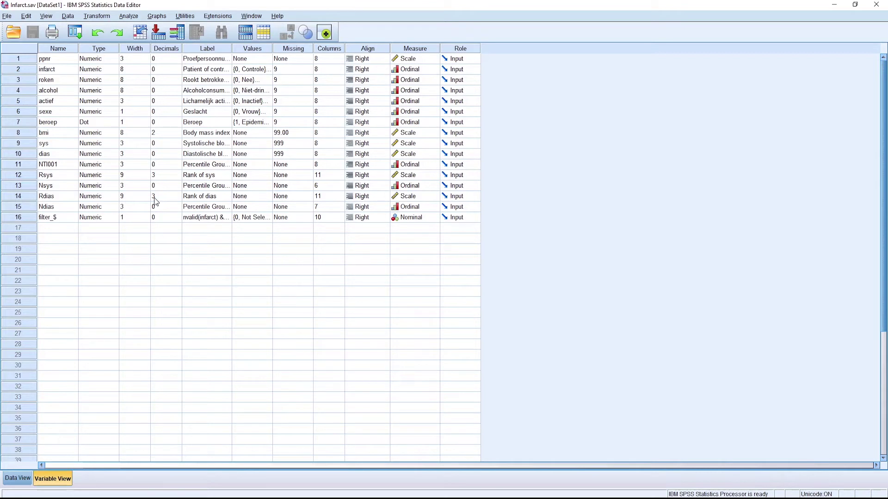
# - Rerun the backward logistic regression with the predicted probabilities saved to the dataset
pyautogui.click(133, 18)
pyautogui.moveTo(169, 131)
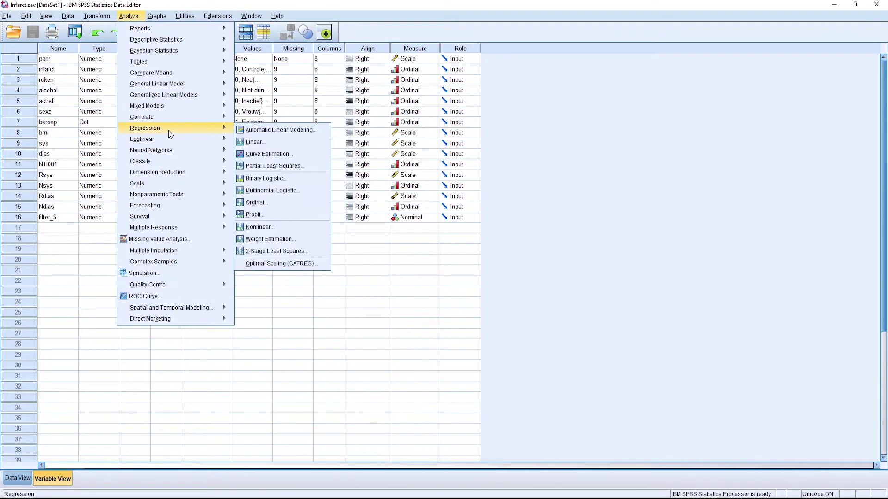
pyautogui.click(263, 182)
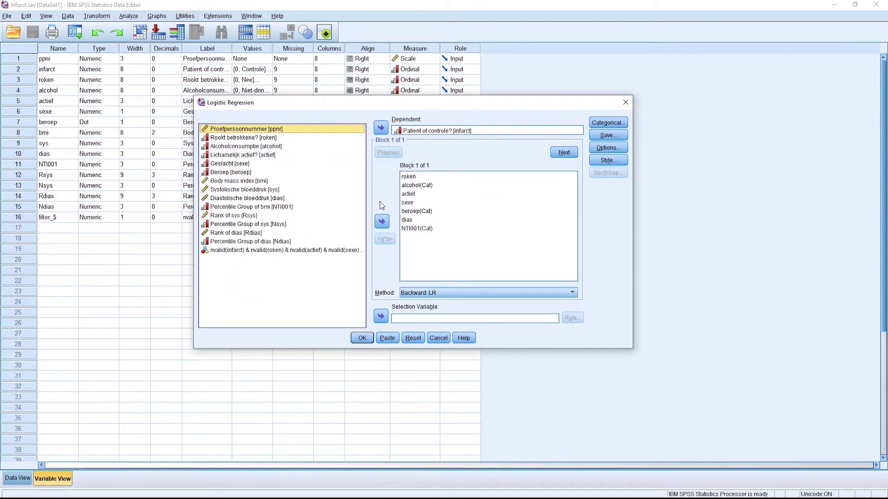
pyautogui.click(601, 136)
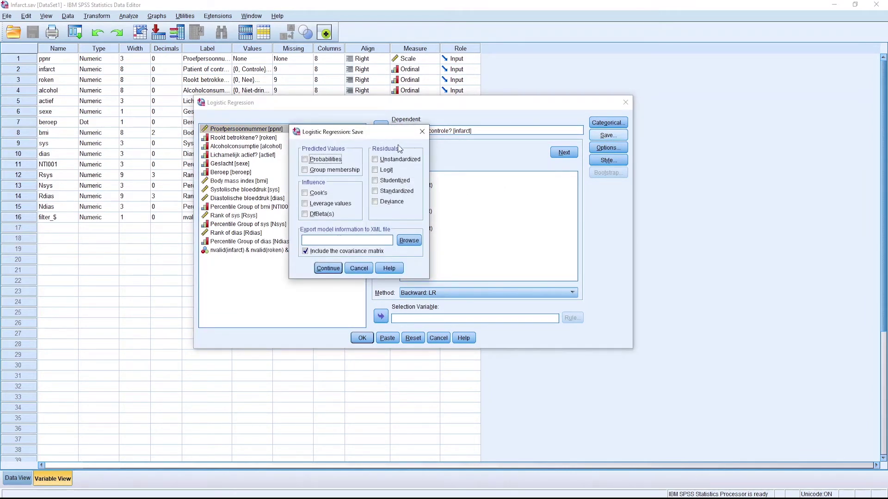
pyautogui.click(329, 160)
pyautogui.click(328, 270)
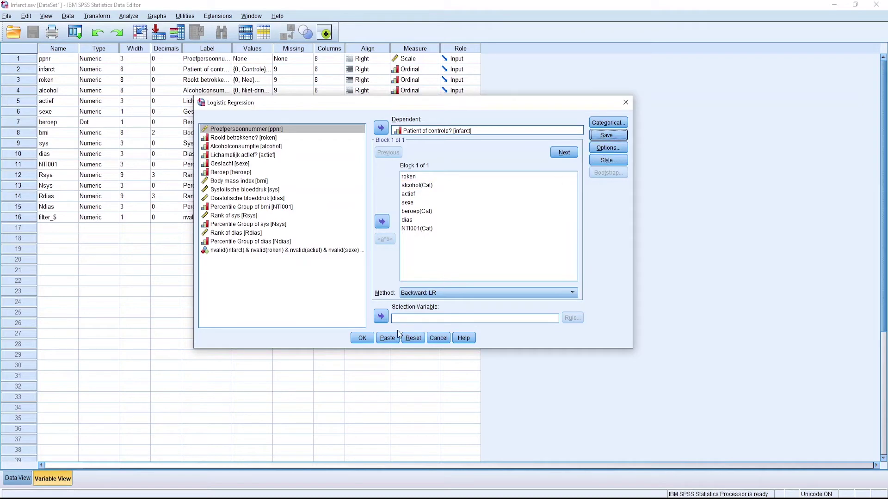
pyautogui.click(361, 340)
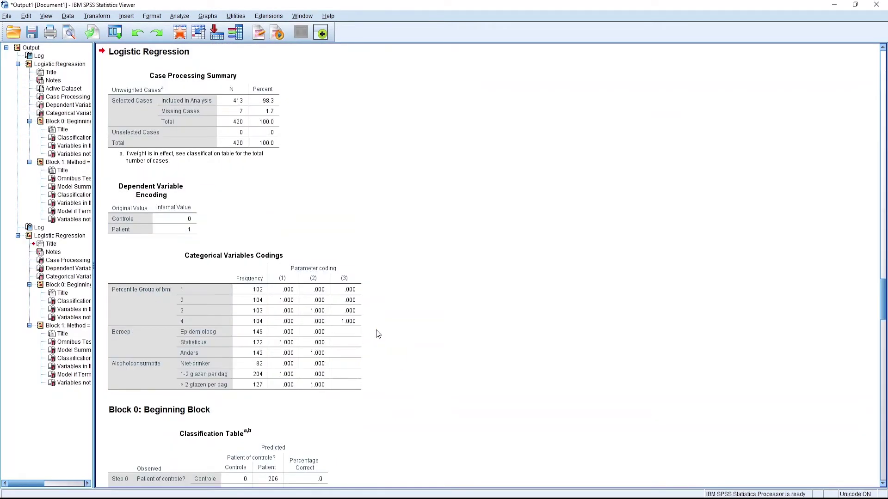
# - Return to the Infarct.sav dataset and display the case values of the saved predicted probability variable
pyautogui.scroll(-20, 373, 332)
pyautogui.scroll(-10, 391, 332)
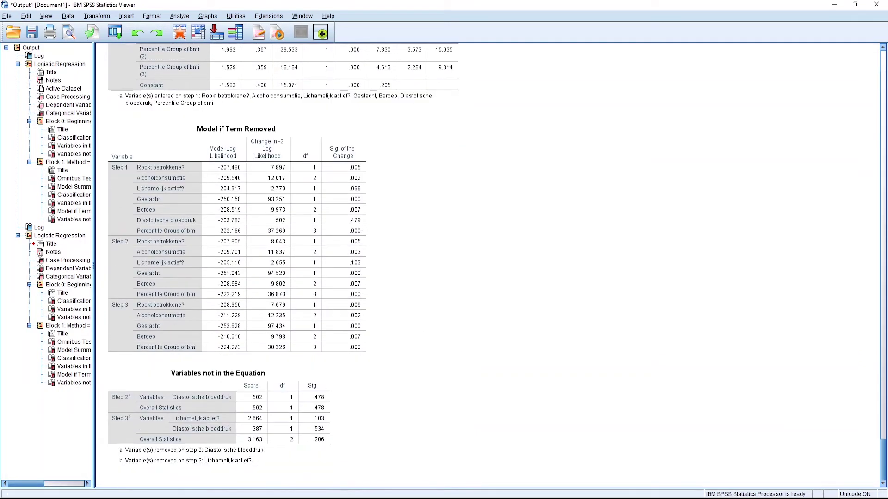
pyautogui.moveTo(419, 497)
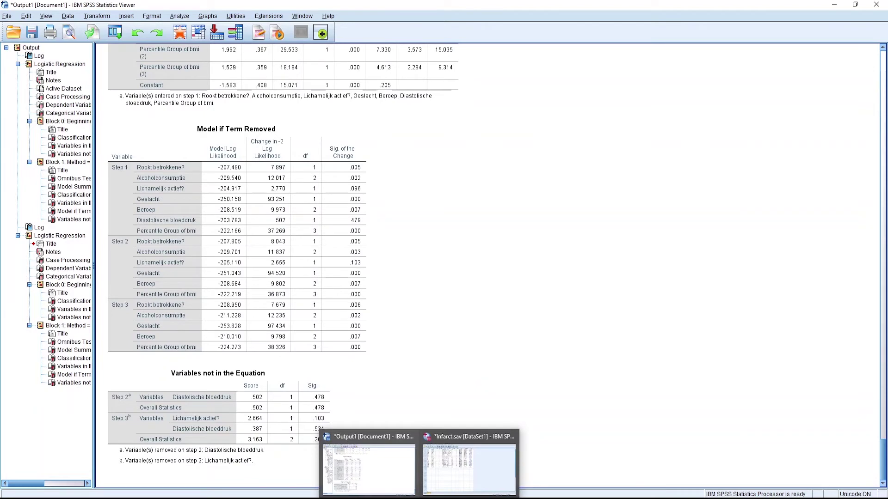
pyautogui.click(452, 473)
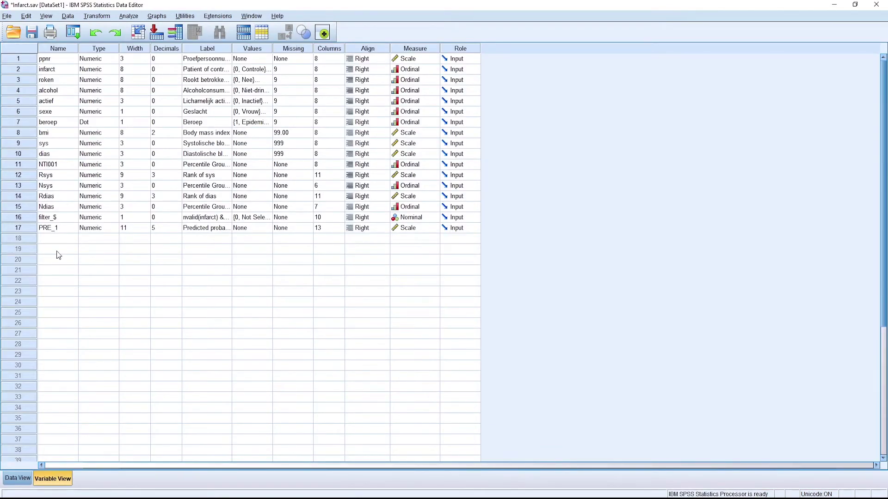
pyautogui.click(24, 229)
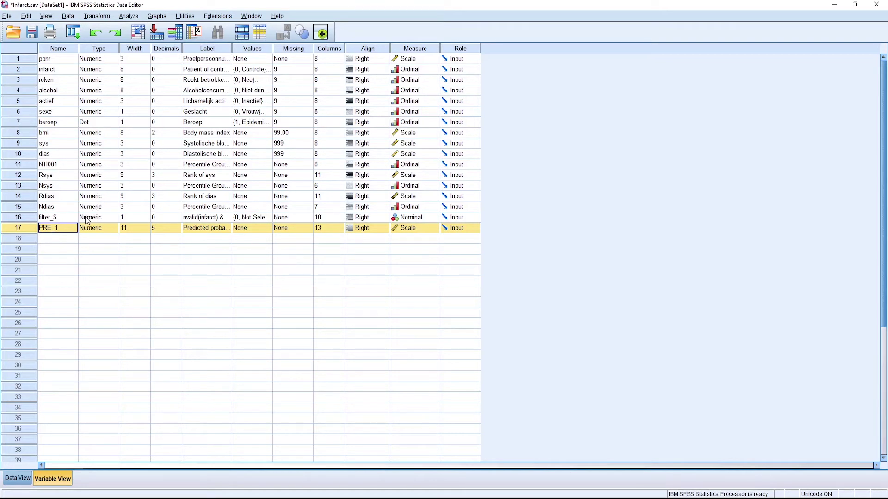
pyautogui.doubleClick(24, 229)
pyautogui.moveTo(708, 132)
pyautogui.mouseDown()
pyautogui.moveTo(712, 317)
pyautogui.moveTo(715, 129)
pyautogui.mouseUp()
pyautogui.scroll(8, 736, 127)
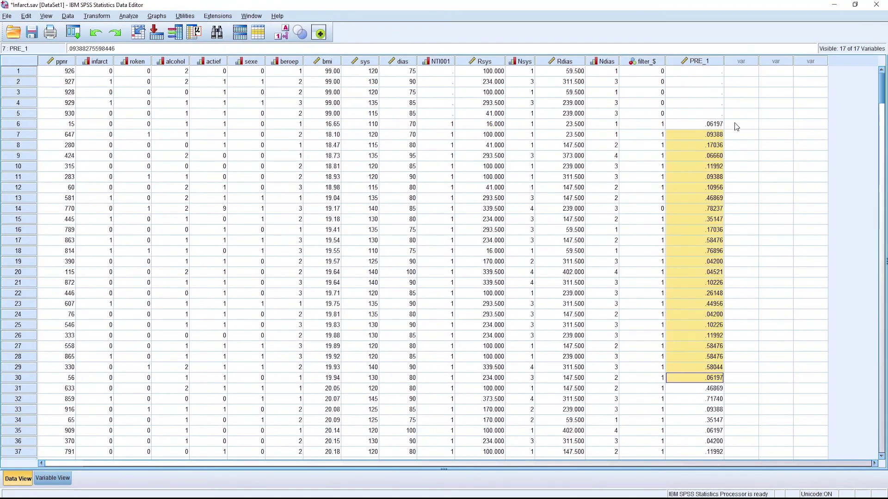
# - Sort the cases in ascending order of predicted probability and inspect the values from lowest to highest
pyautogui.rightClick(708, 65)
pyautogui.click(732, 152)
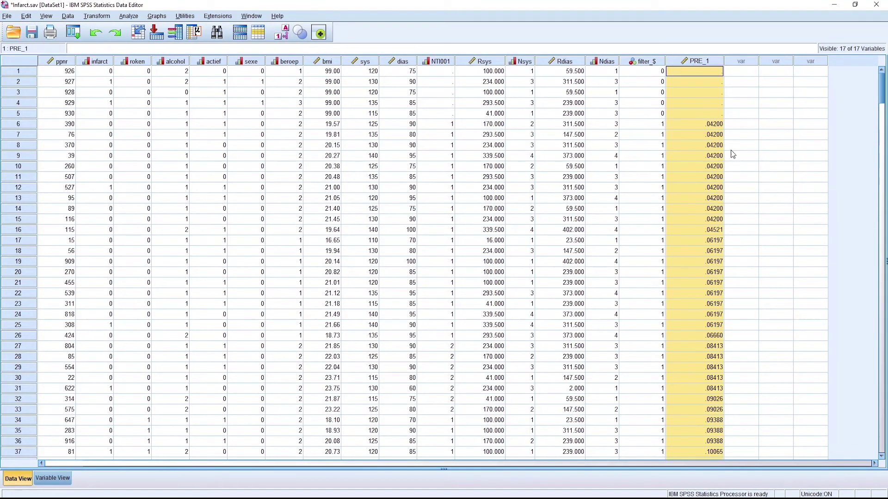
pyautogui.scroll(-20, 721, 130)
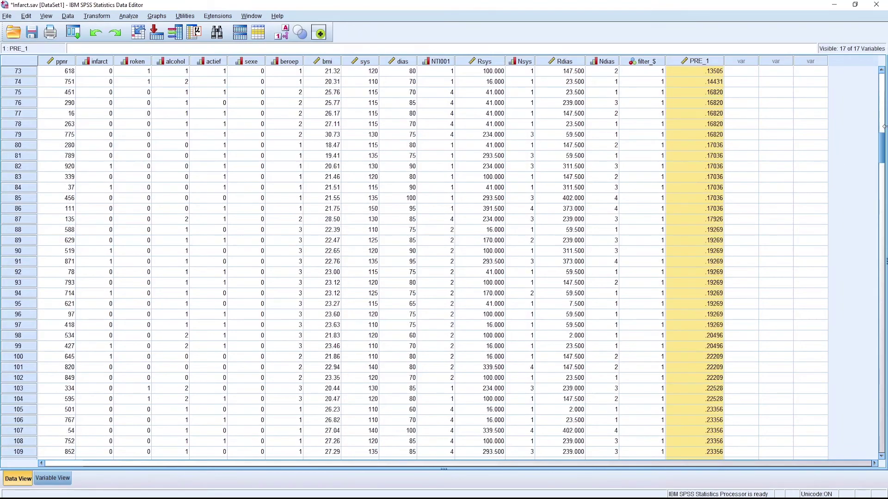
pyautogui.moveTo(880, 246); pyautogui.dragTo(874, 424)
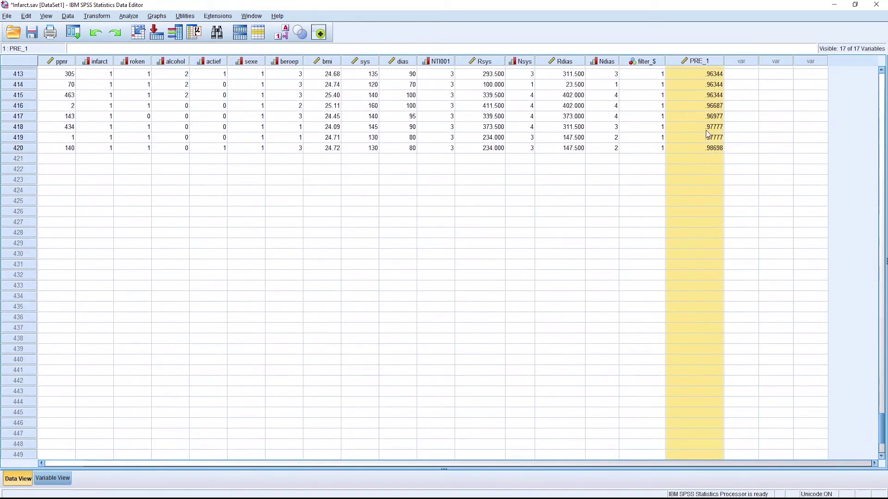
pyautogui.scroll(20, 709, 159)
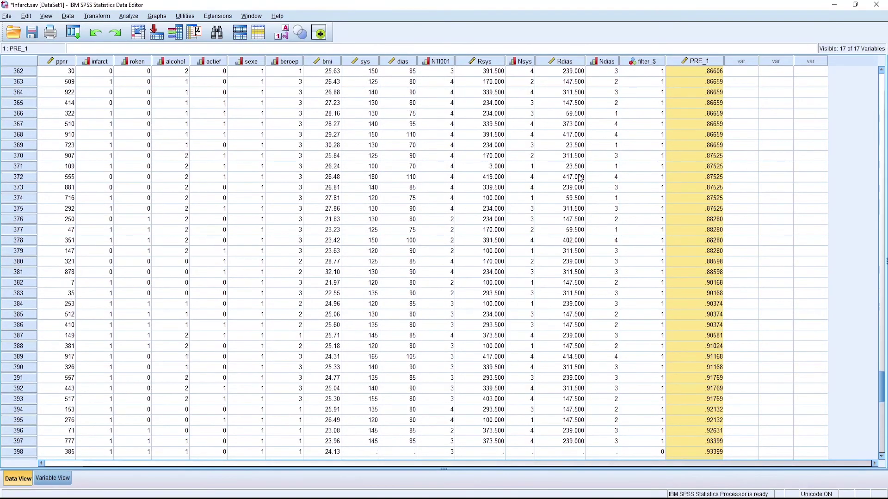
pyautogui.scroll(9, 670, 217)
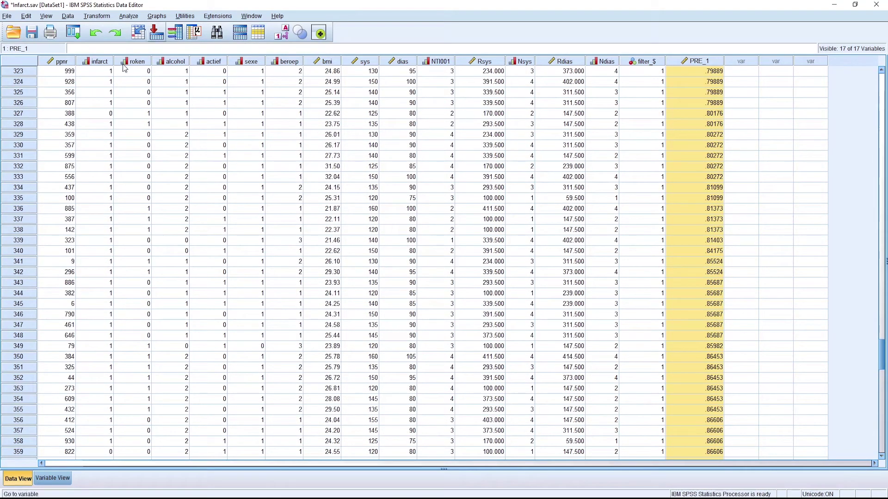
# - Start a ROC Curve analysis with Predicted probability [PRE_1] as the test variable
pyautogui.click(132, 17)
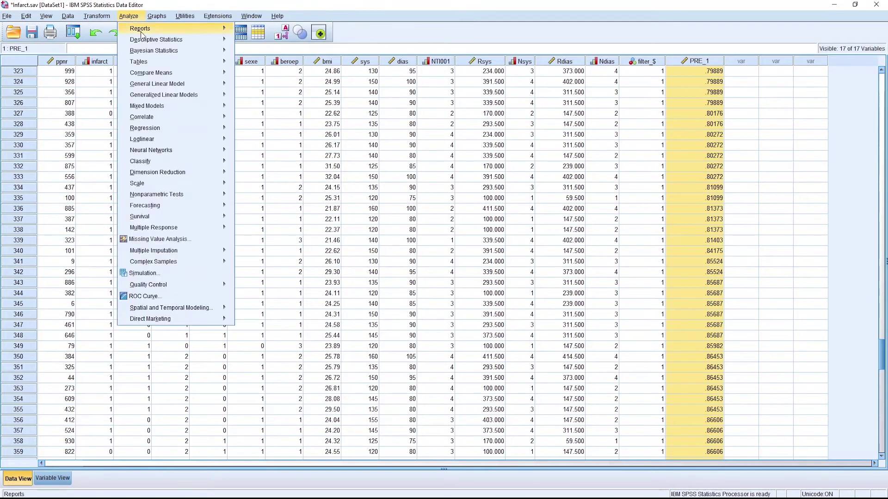
pyautogui.click(144, 298)
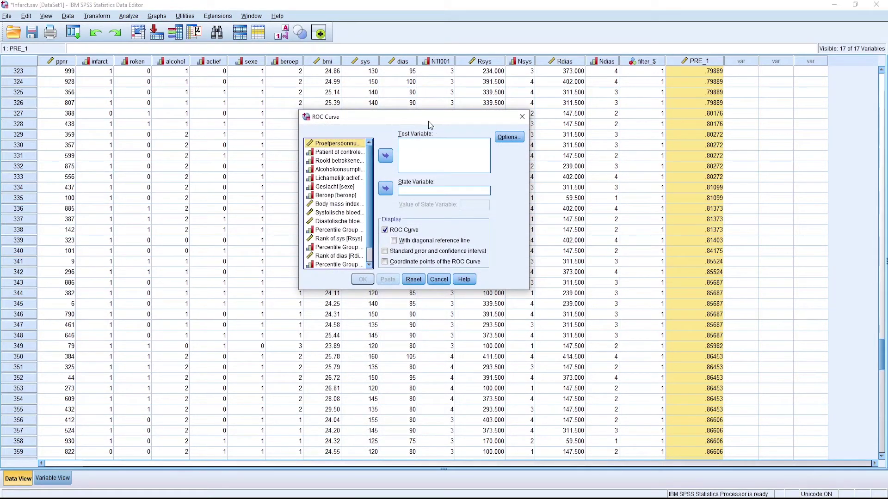
pyautogui.moveTo(424, 122); pyautogui.dragTo(427, 135)
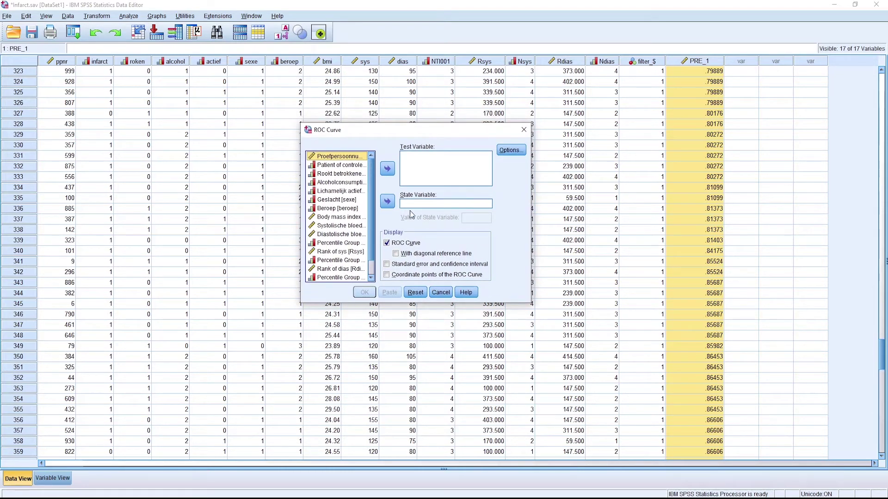
pyautogui.scroll(-1, 355, 200)
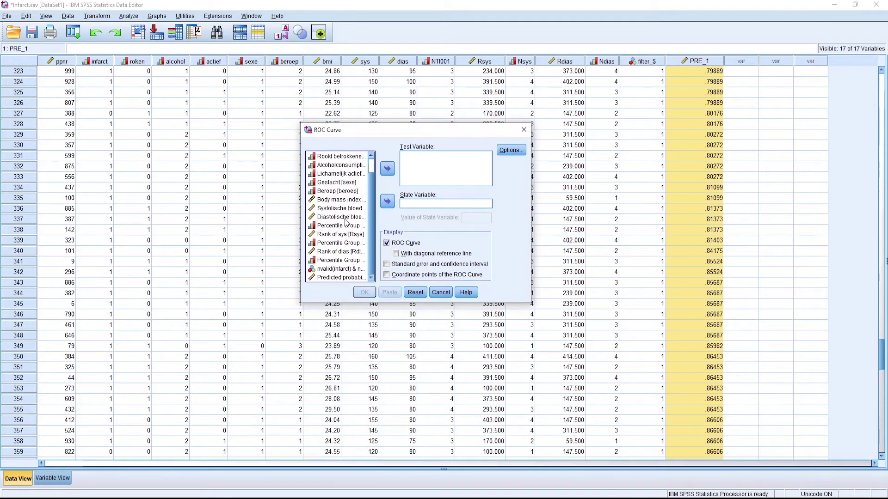
pyautogui.click(338, 278)
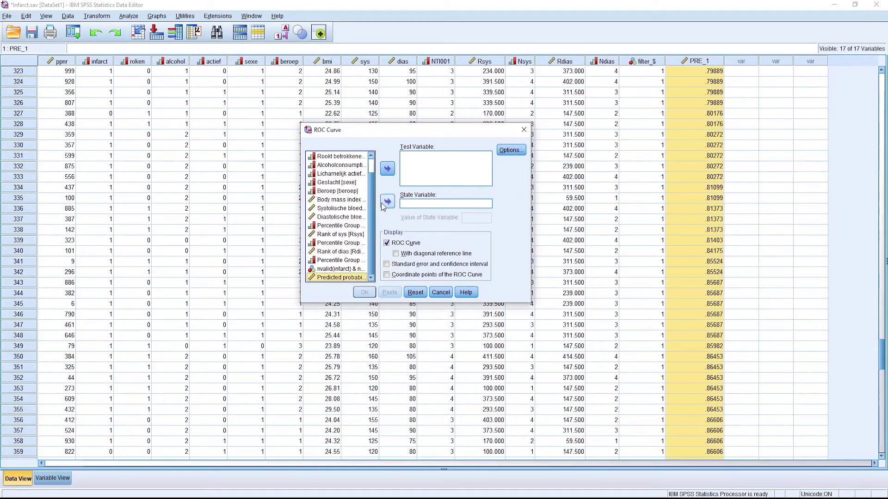
pyautogui.click(388, 170)
# - Assign Patient of controle? [infarct] as the ROC state variable and set its state value to 1
pyautogui.scroll(1, 364, 209)
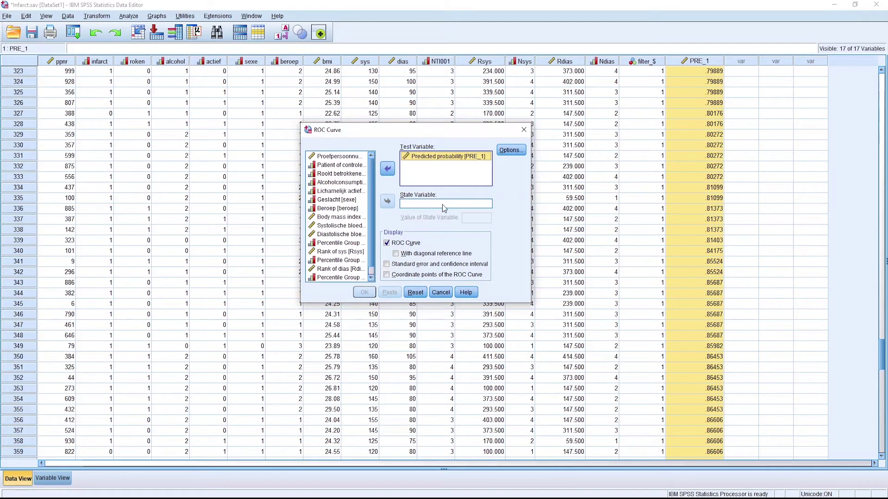
pyautogui.click(348, 167)
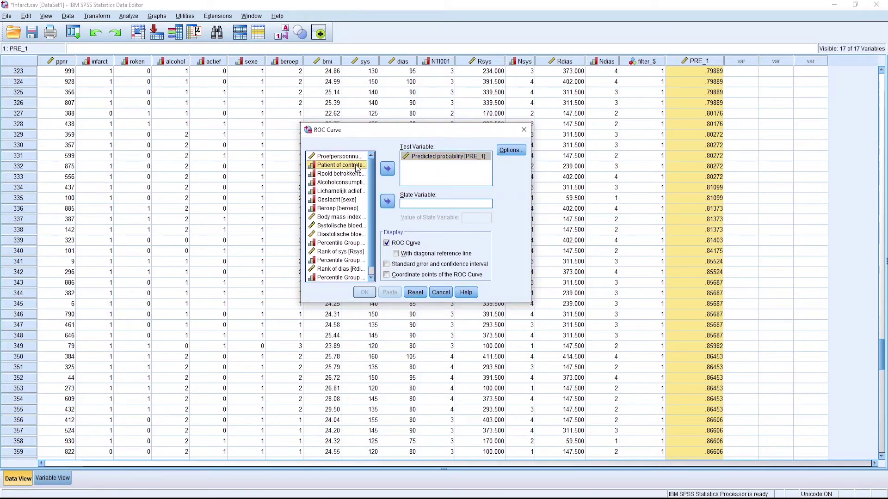
pyautogui.click(388, 204)
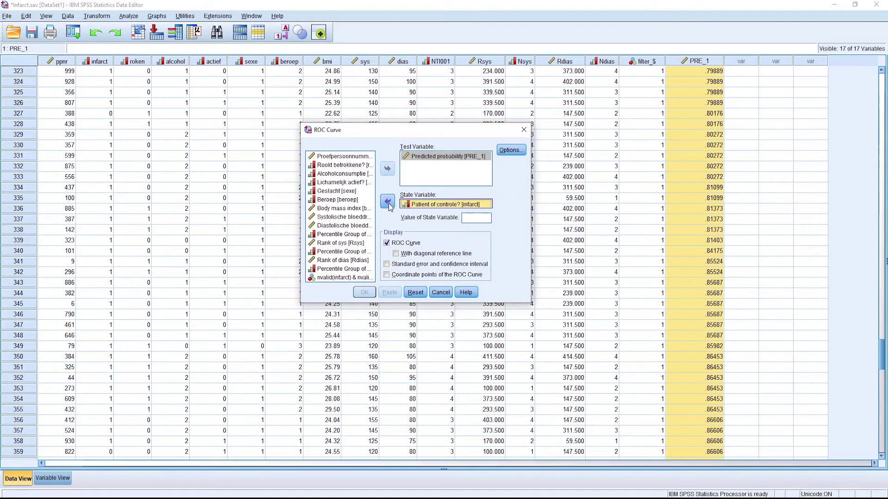
pyautogui.click(472, 219)
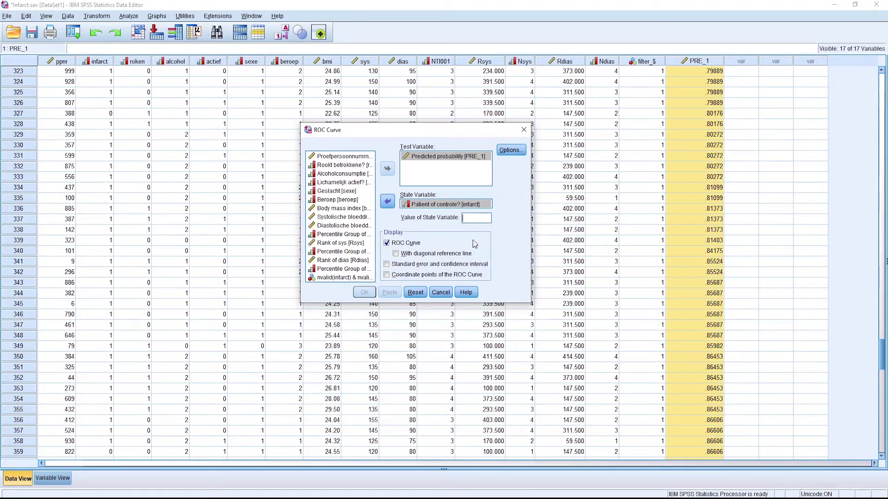
pyautogui.write('1')
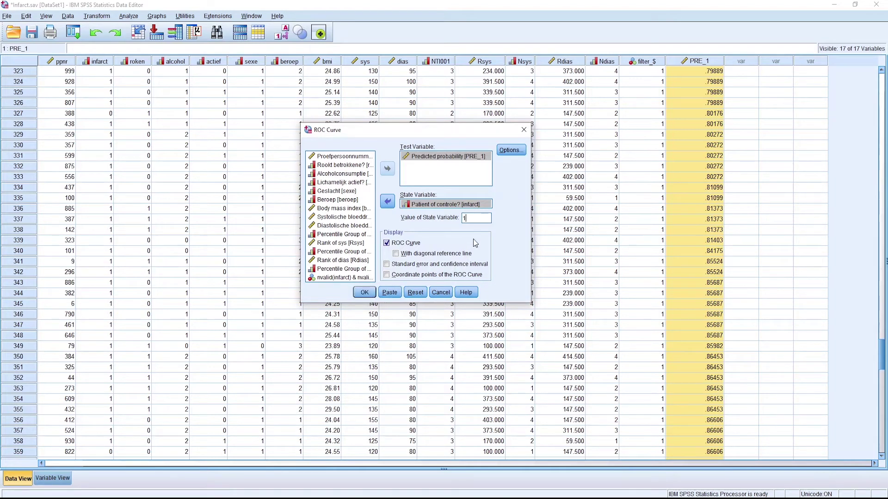
# - Include the diagonal reference line, standard error with confidence interval and coordinate points, and run the ROC analysis
pyautogui.click(395, 254)
pyautogui.click(387, 264)
pyautogui.click(387, 274)
pyautogui.click(367, 294)
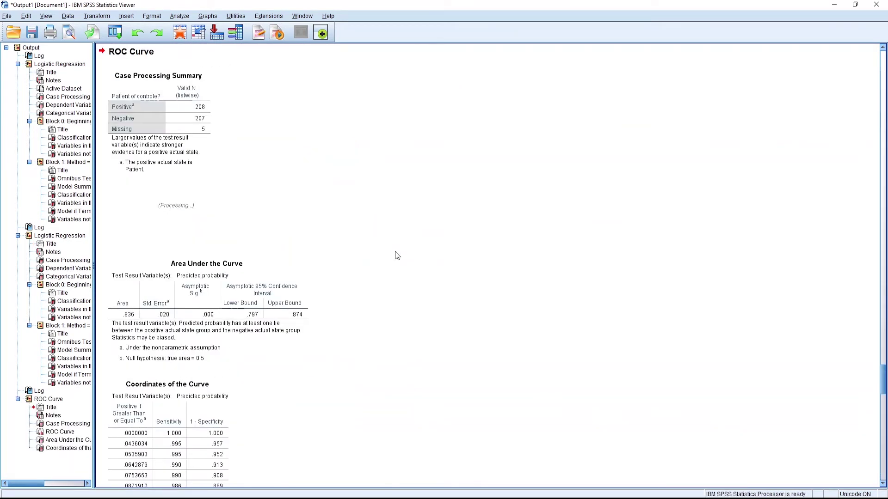
# - Examine the ROC curve plot against its diagonal reference line and the Area Under the Curve table
pyautogui.scroll(-2, 561, 213)
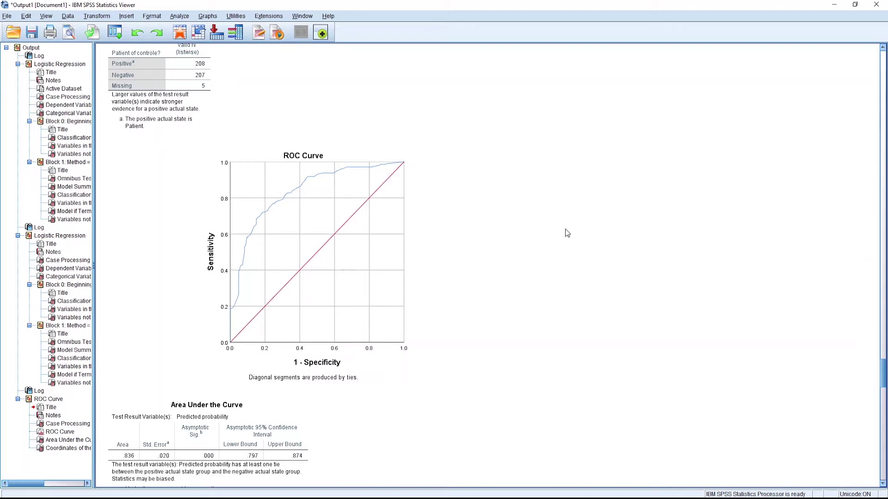
pyautogui.click(486, 265)
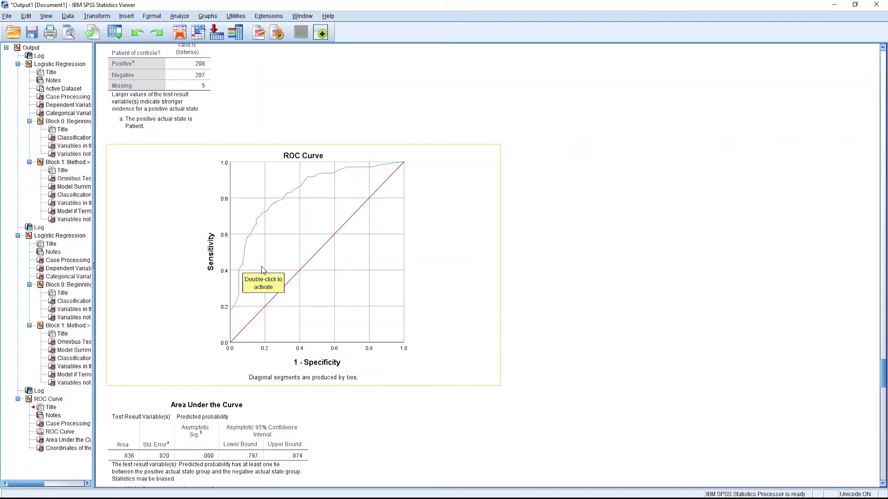
pyautogui.scroll(-2, 582, 251)
pyautogui.scroll(-10, 583, 248)
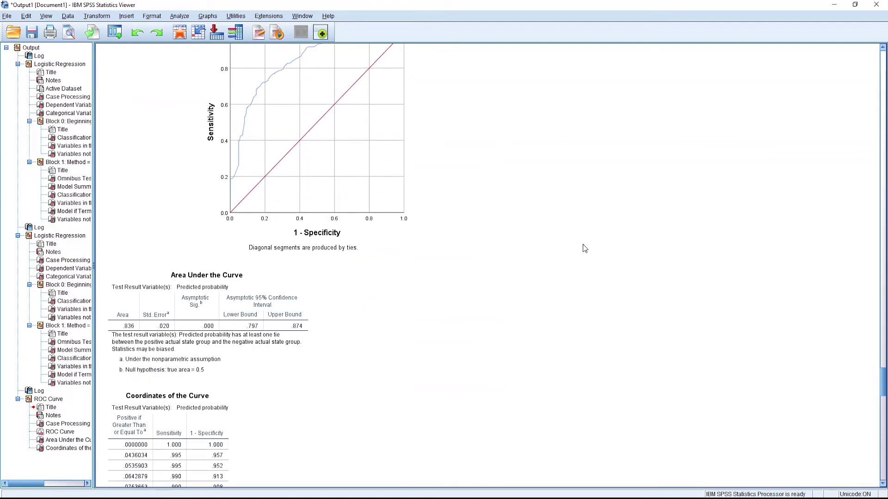
pyautogui.scroll(-2, 270, 245)
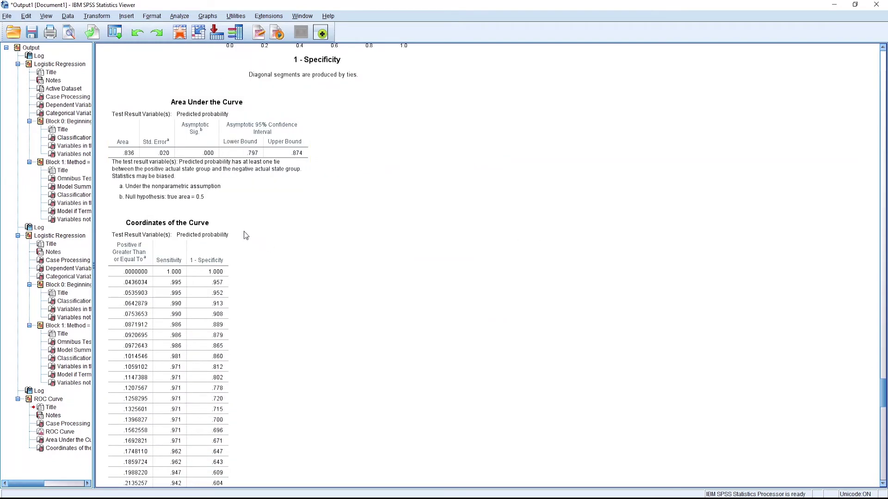
pyautogui.scroll(-2, 324, 259)
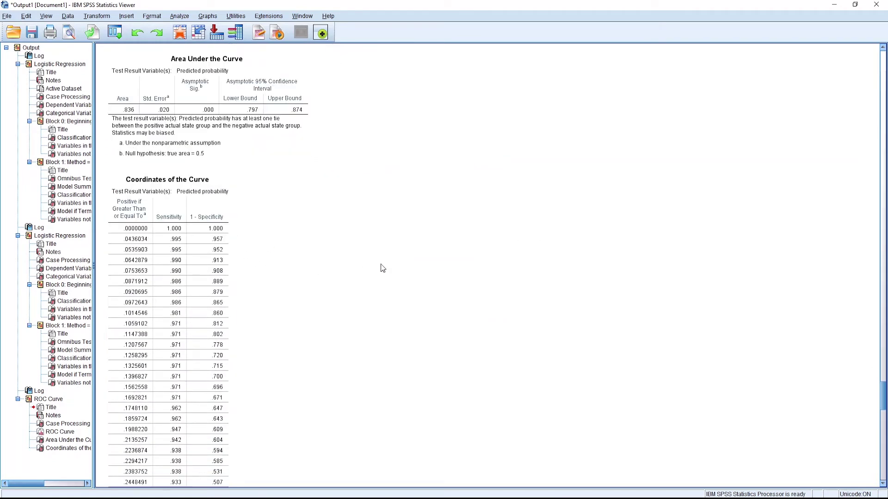
# - Examine the Coordinates of the Curve table, comparing sensitivity and 1 - specificity across the predicted probability cutoffs
pyautogui.scroll(-2, 159, 235)
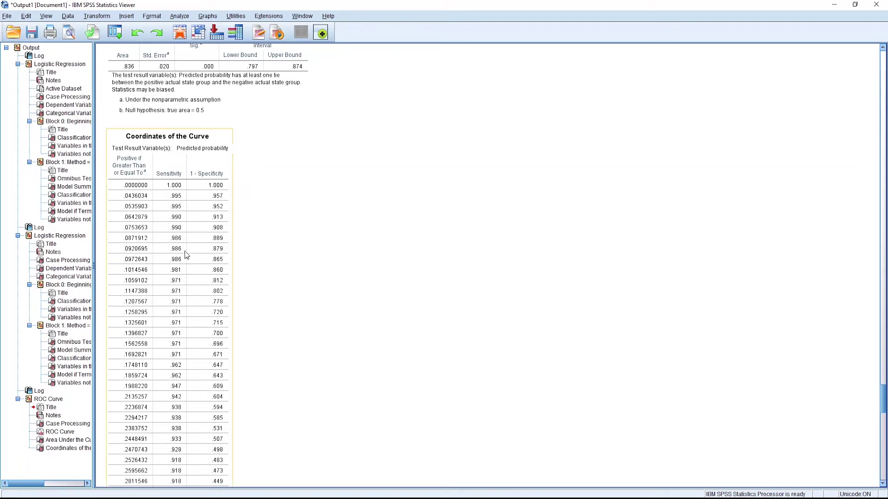
pyautogui.scroll(-2, 153, 194)
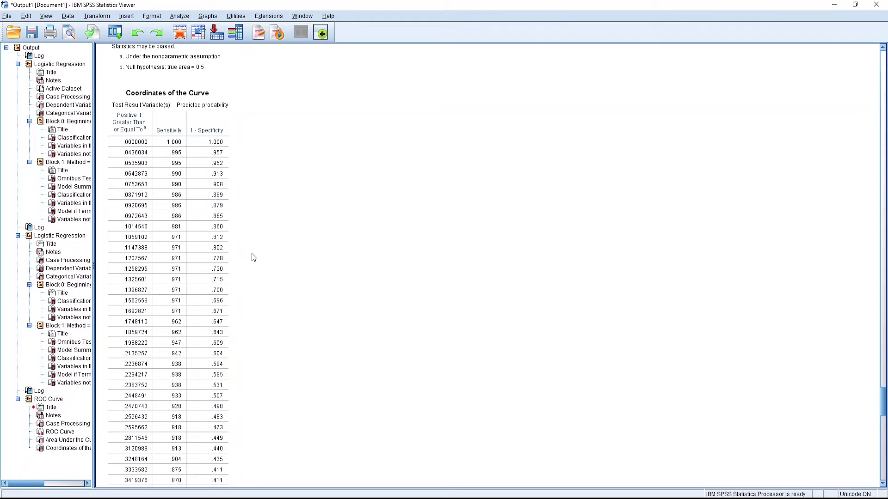
pyautogui.scroll(-1, 279, 230)
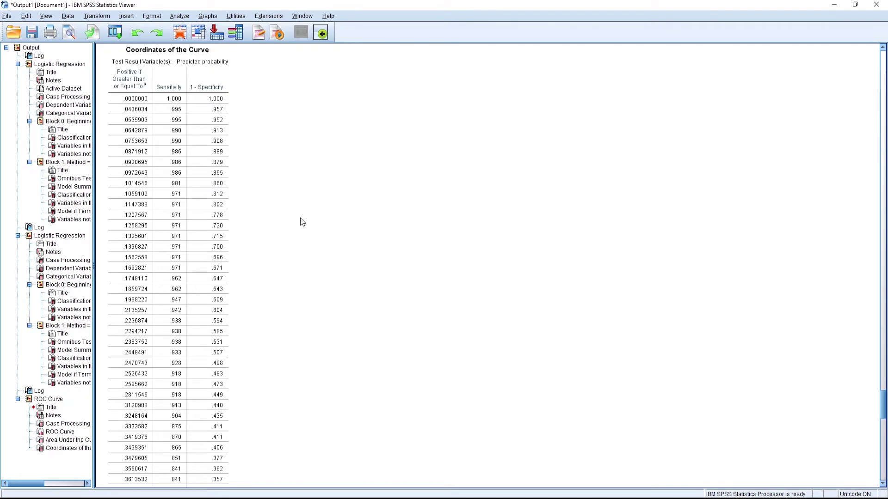
pyautogui.click(222, 249)
pyautogui.scroll(-1, 160, 263)
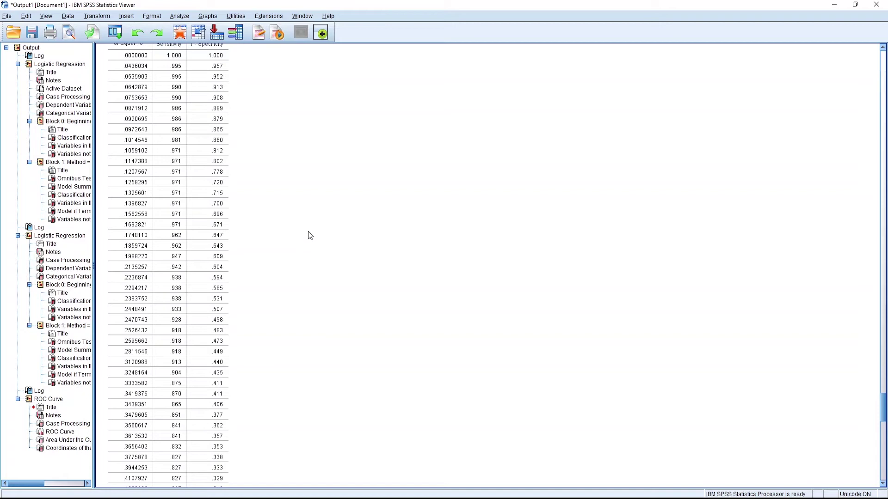
pyautogui.scroll(-5, 319, 226)
pyautogui.scroll(-4, 200, 338)
# - Return to the ROC plot and review the area under the curve with its 95% confidence interval
pyautogui.scroll(12, 246, 229)
pyautogui.scroll(4, 319, 270)
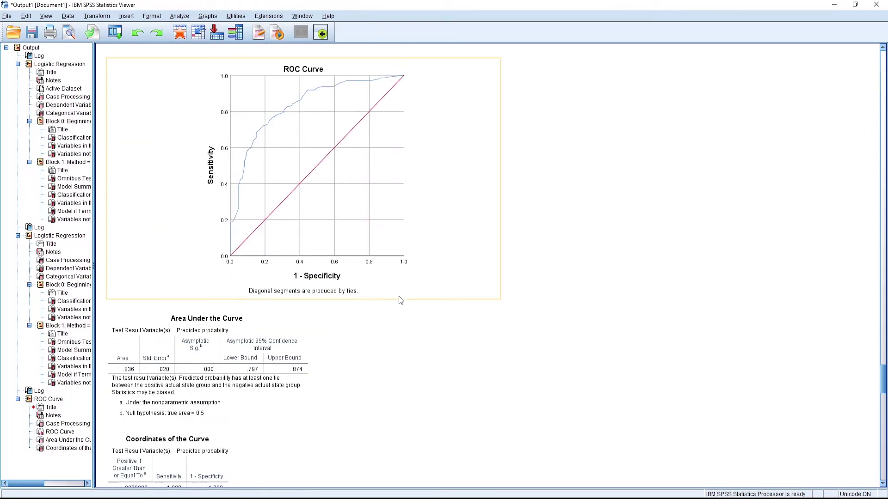
pyautogui.scroll(2, 381, 306)
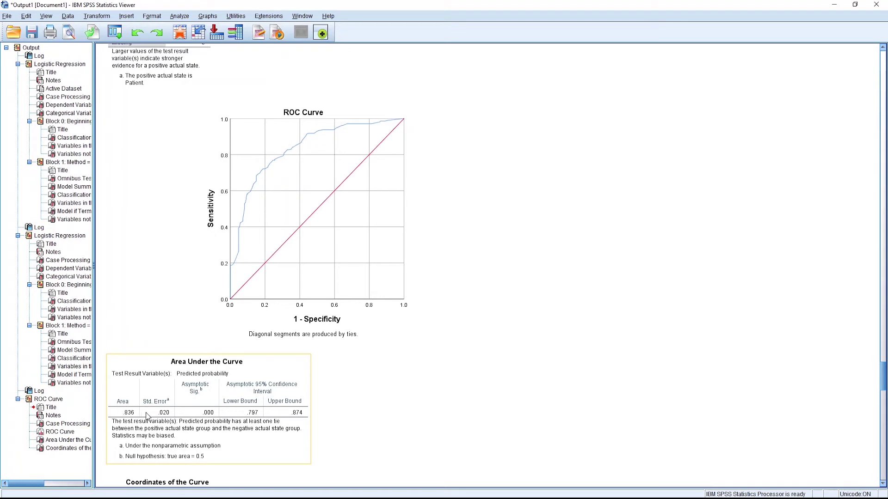
pyautogui.click(217, 300)
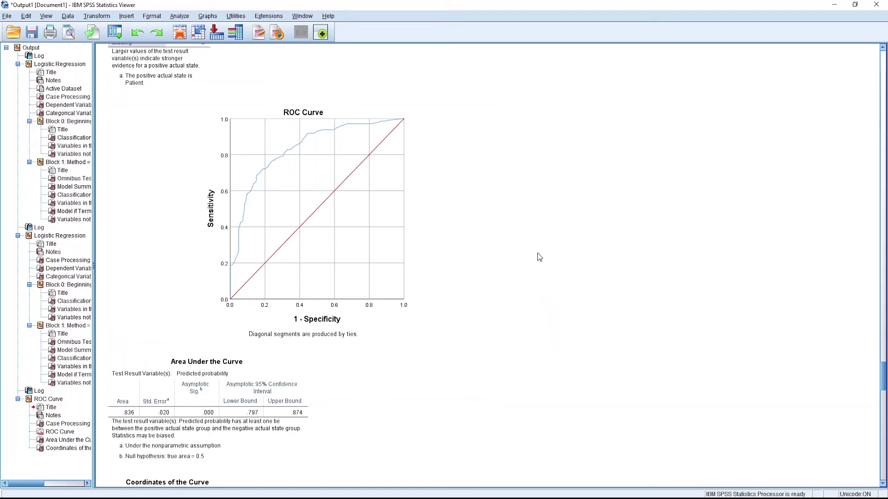
pyautogui.scroll(-5, 513, 296)
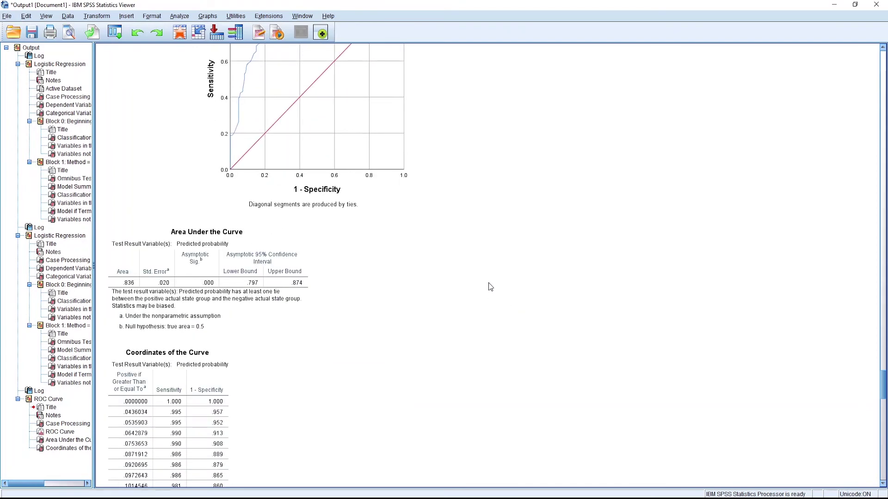
pyautogui.scroll(-2, 491, 282)
pyautogui.scroll(10, 493, 265)
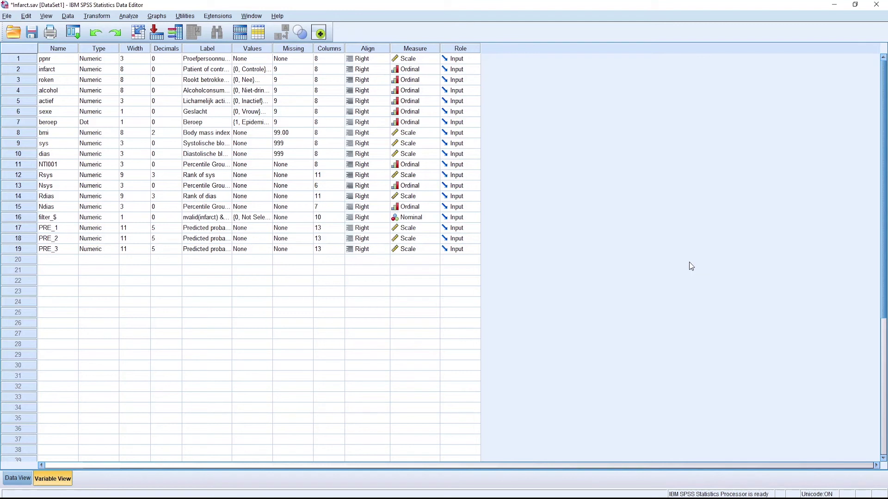
# - Rerun the backward binary logistic regression from the Infarct.sav dataset with the Hosmer-Lemeshow goodness-of-fit test included
pyautogui.click(131, 18)
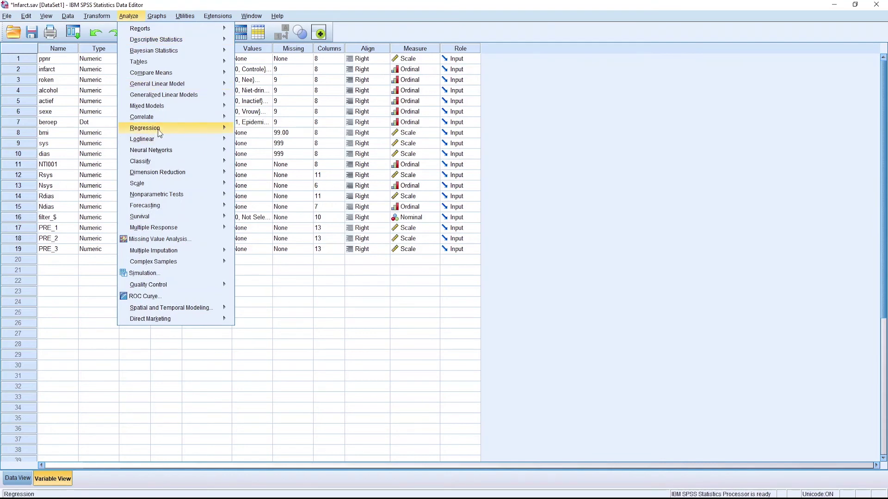
pyautogui.moveTo(156, 131)
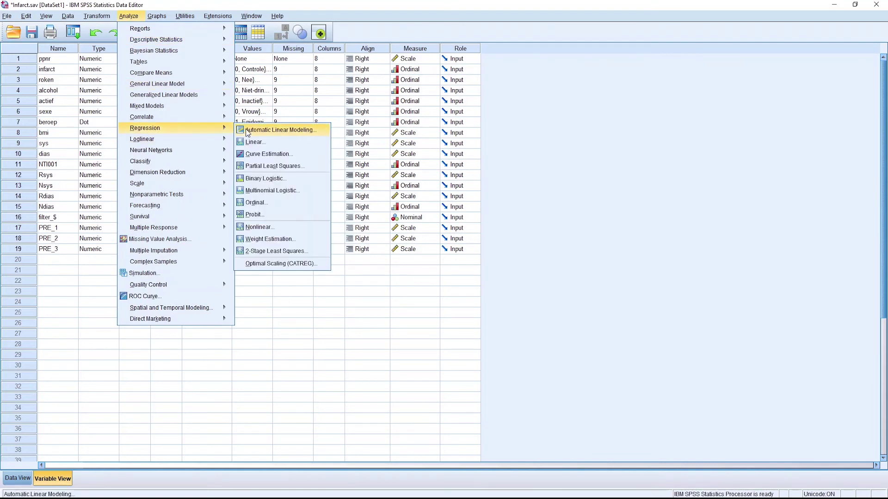
pyautogui.click(264, 181)
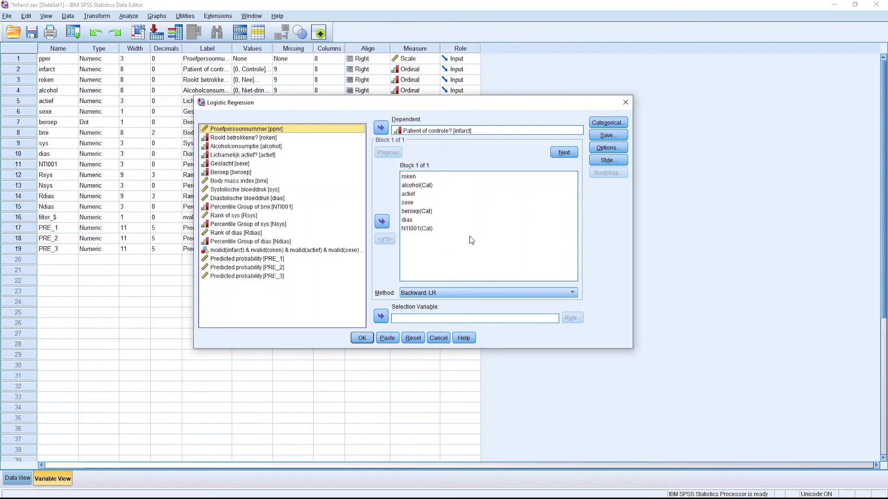
pyautogui.click(516, 210)
pyautogui.click(604, 149)
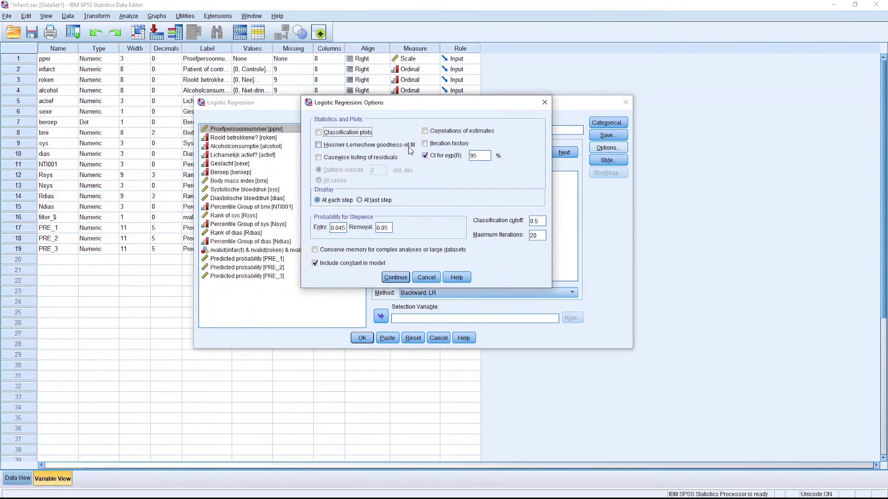
pyautogui.click(392, 145)
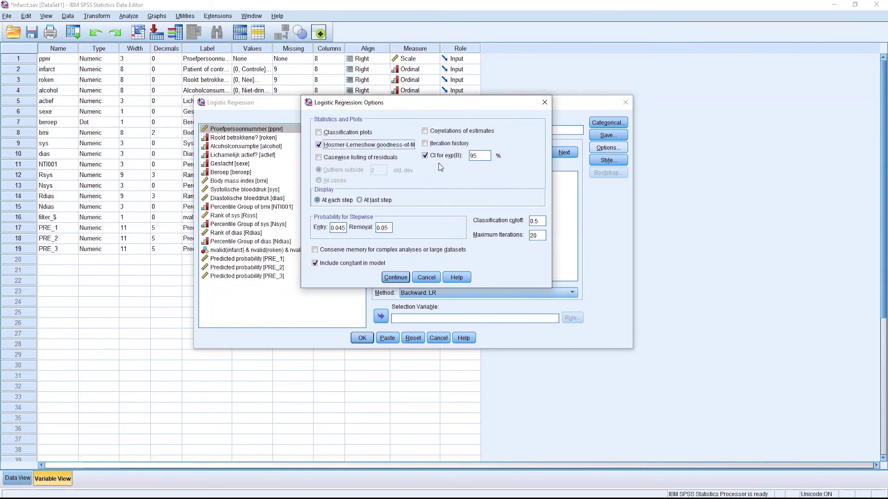
pyautogui.click(391, 278)
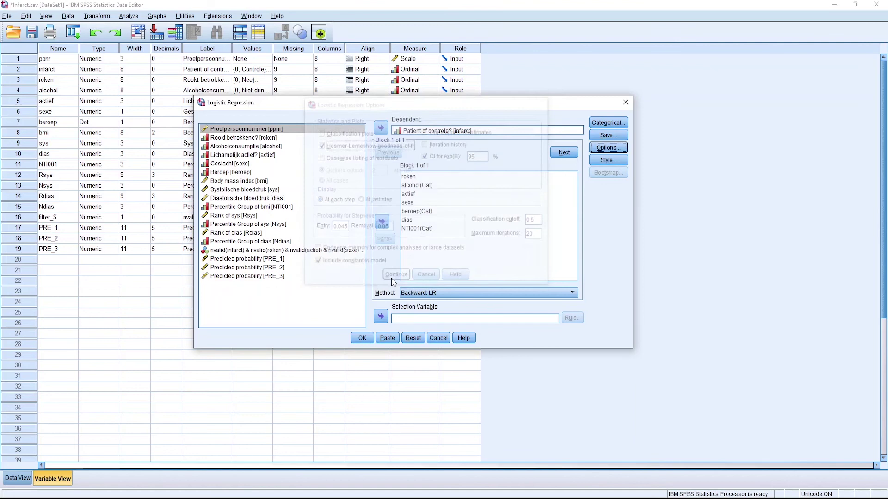
pyautogui.click(368, 339)
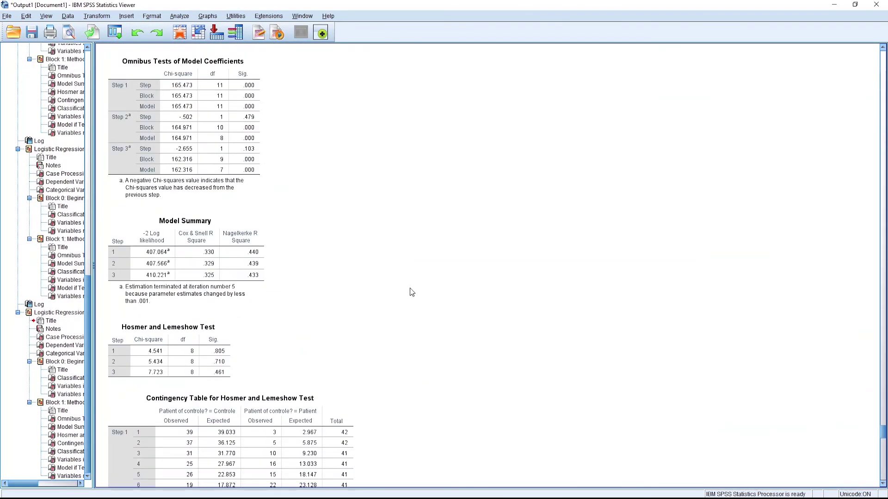
# - Examine the Hosmer and Lemeshow test significance per step and its contingency table of observed and expected counts
pyautogui.scroll(-10, 412, 292)
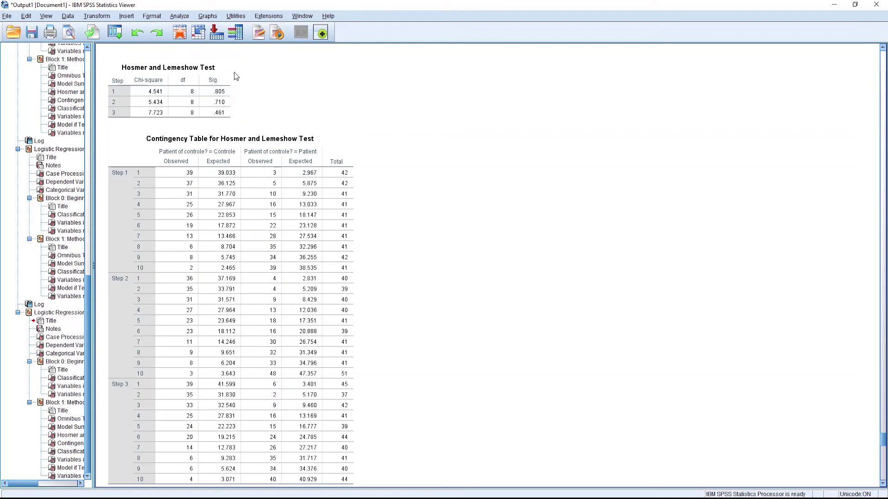
pyautogui.scroll(-1, 336, 169)
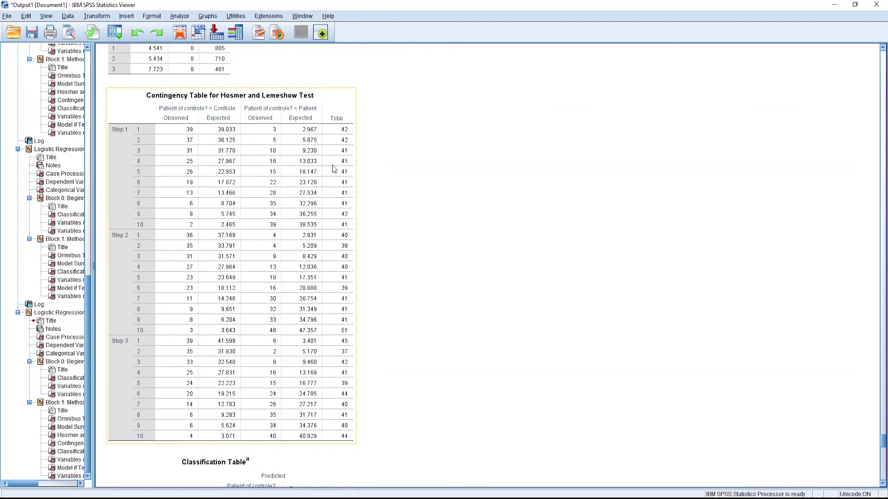